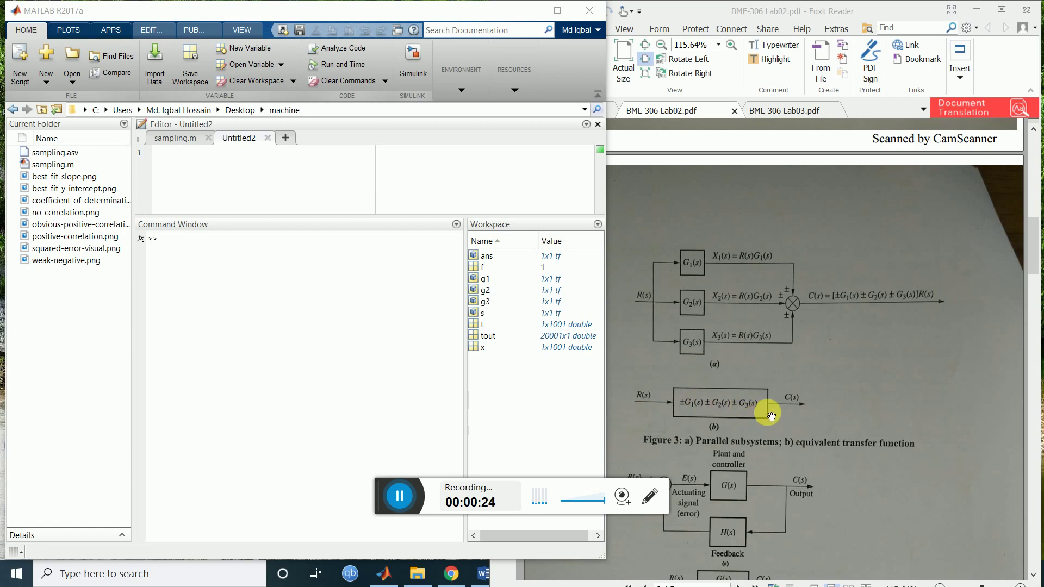
# Step: Create a blank Simulink model and add a Step source block to the canvas
pyautogui.click(409, 72)
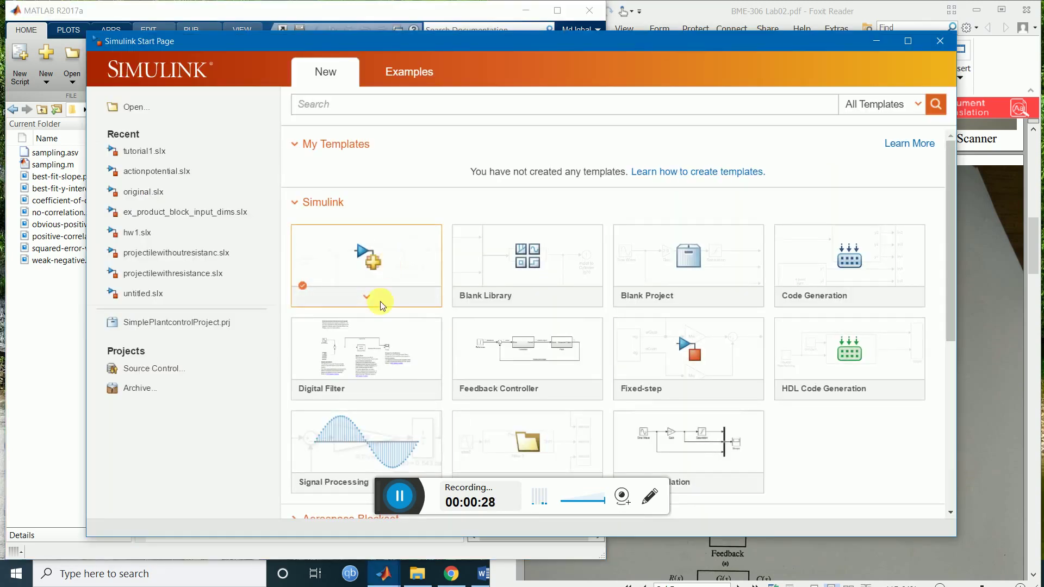
pyautogui.click(380, 302)
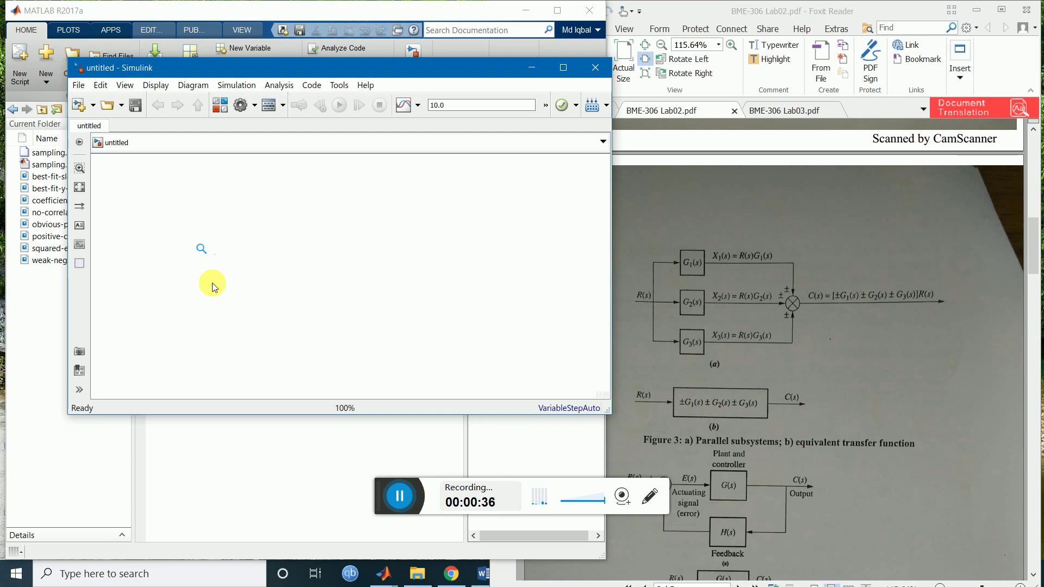
pyautogui.write('step')
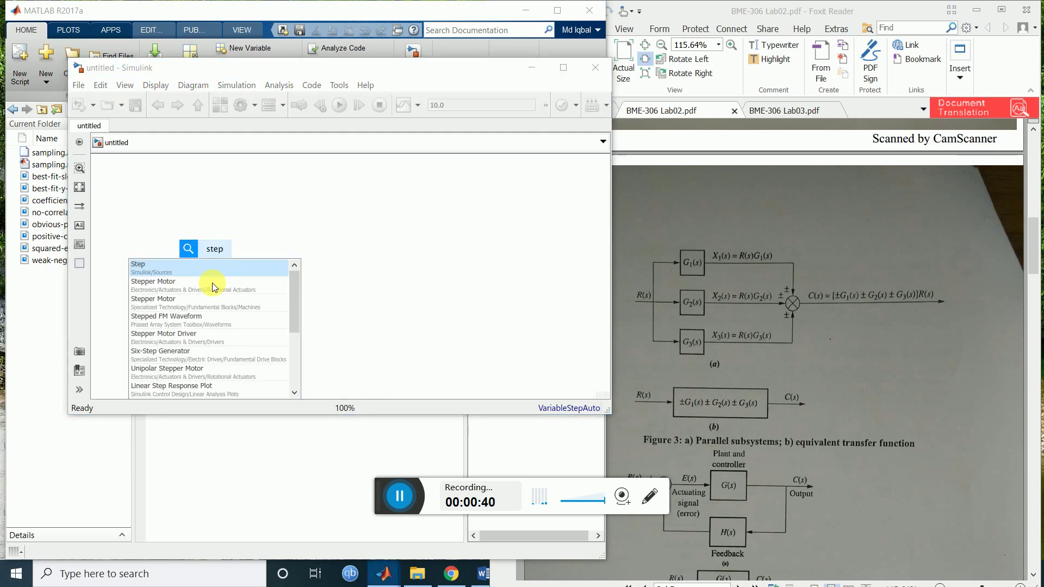
pyautogui.press('Return')
pyautogui.click(302, 246)
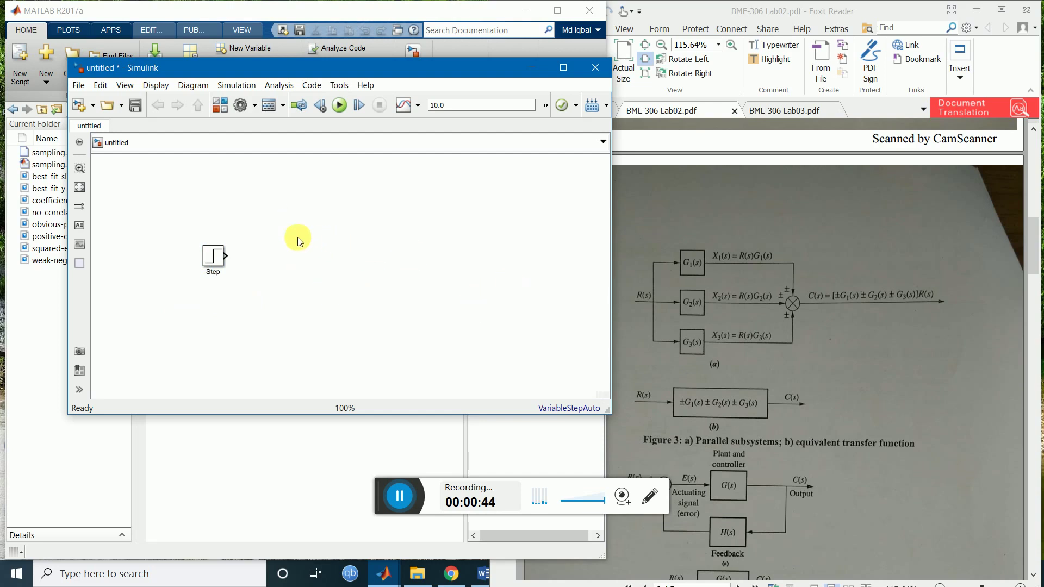
# Step: Add a Transfer Fcn block beyond the Step block and place two copies of it below
pyautogui.doubleClick(291, 224)
pyautogui.write('transfer')
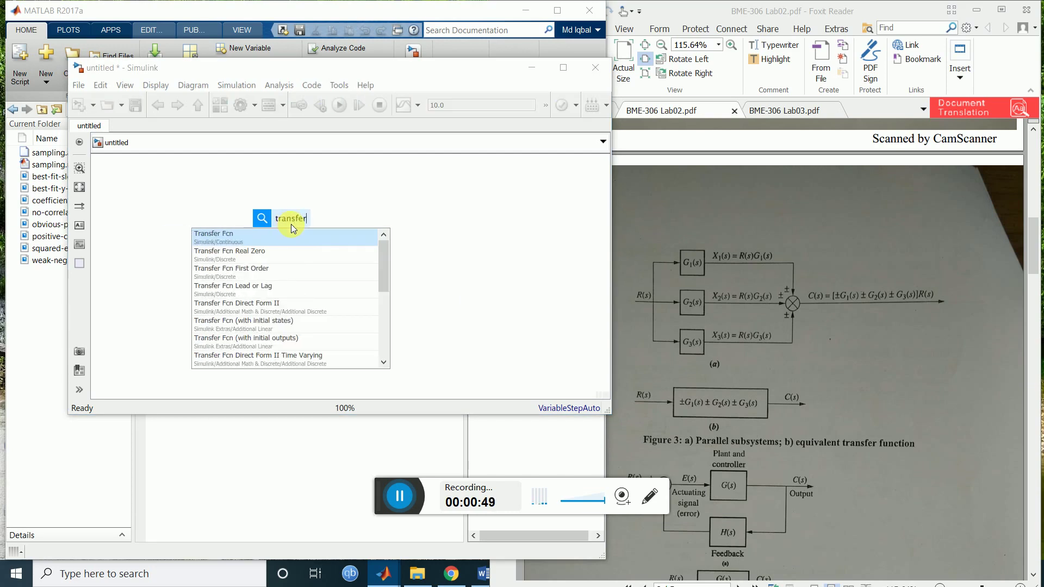
pyautogui.press('Return')
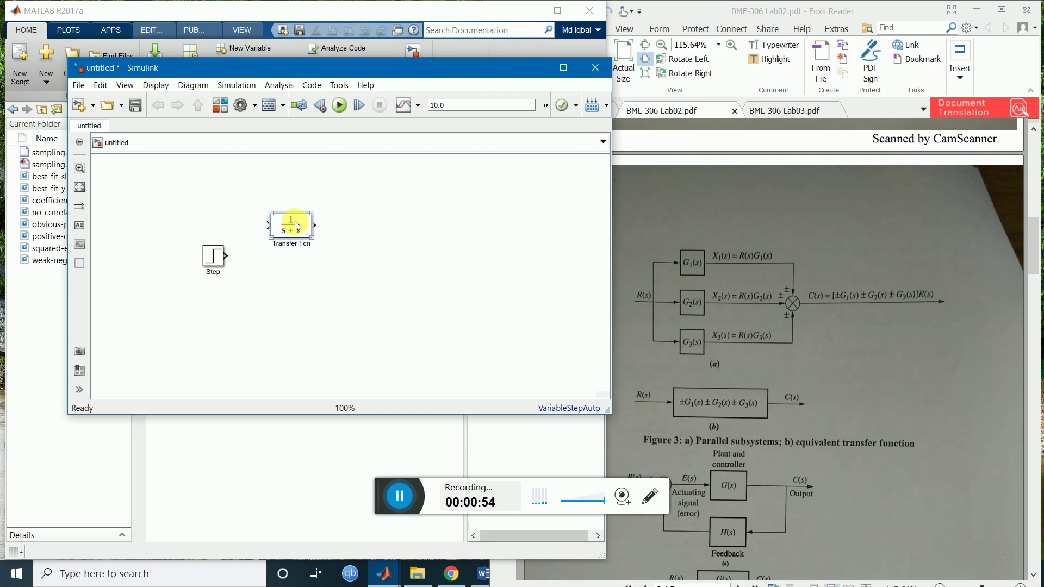
pyautogui.click(283, 285)
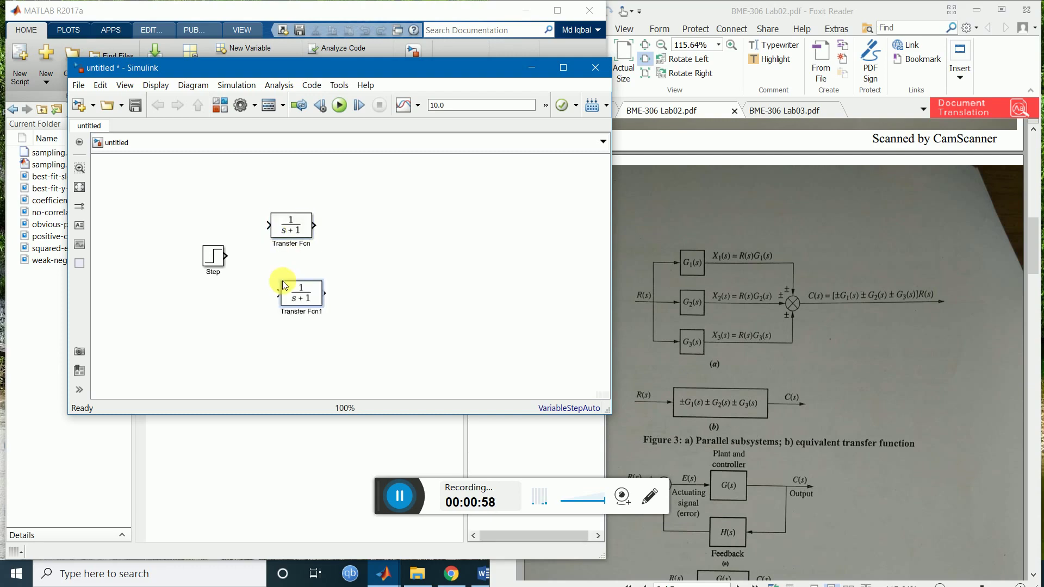
pyautogui.click(287, 299)
pyautogui.moveTo(292, 298); pyautogui.dragTo(292, 329)
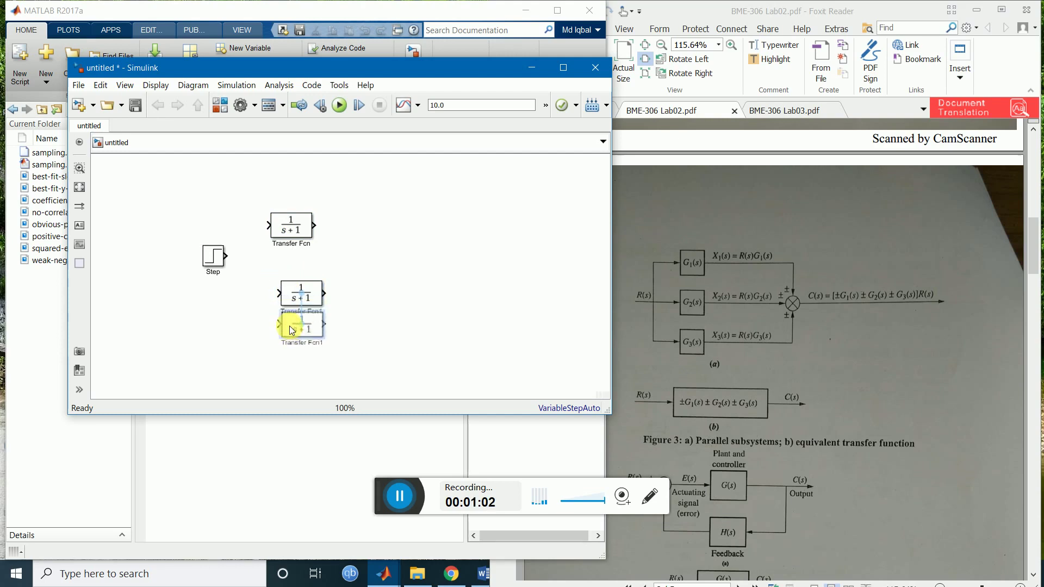
pyautogui.moveTo(290, 326); pyautogui.dragTo(283, 360)
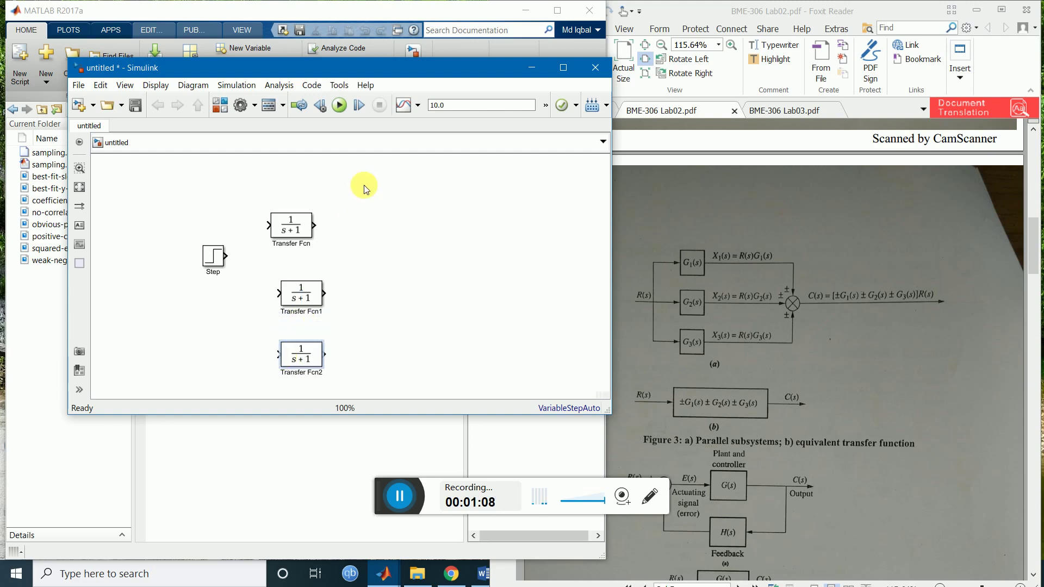
# Step: Align the three transfer function blocks in one vertical column and reduce the gaps between them
pyautogui.click(283, 244)
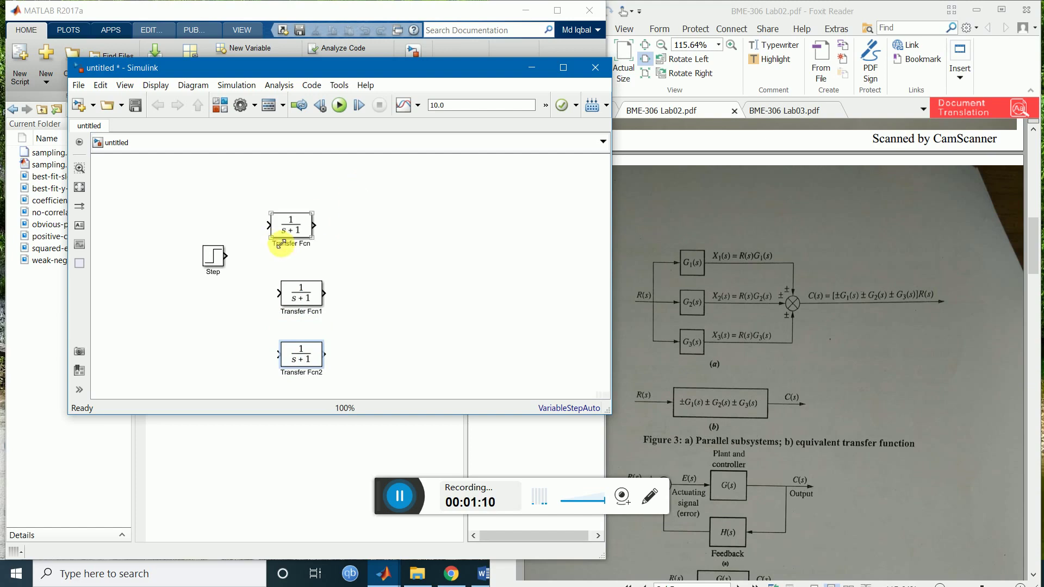
pyautogui.moveTo(287, 228); pyautogui.dragTo(299, 219)
pyautogui.moveTo(299, 291); pyautogui.dragTo(299, 267)
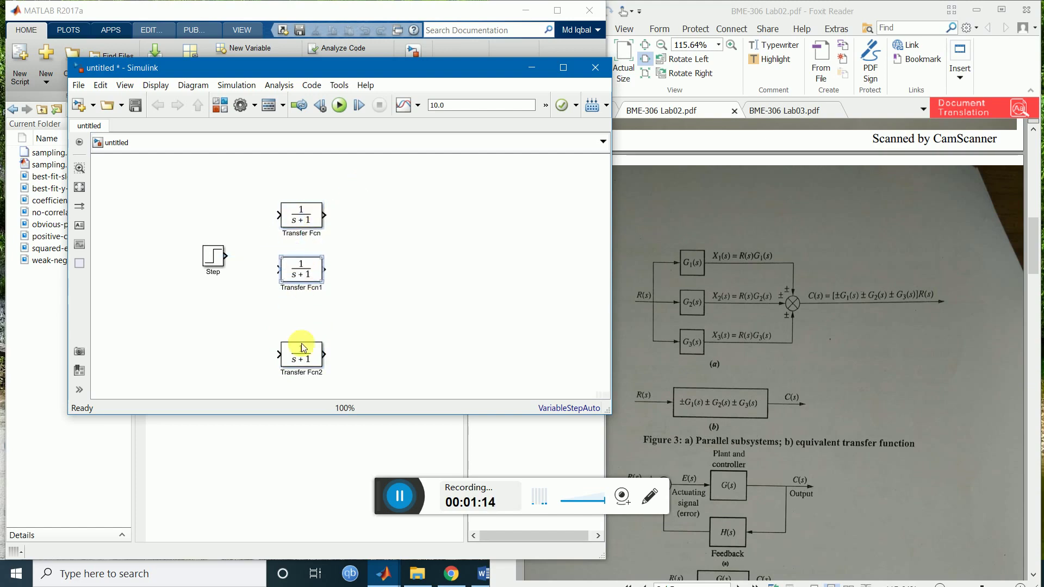
pyautogui.moveTo(304, 348); pyautogui.dragTo(303, 328)
pyautogui.click(403, 296)
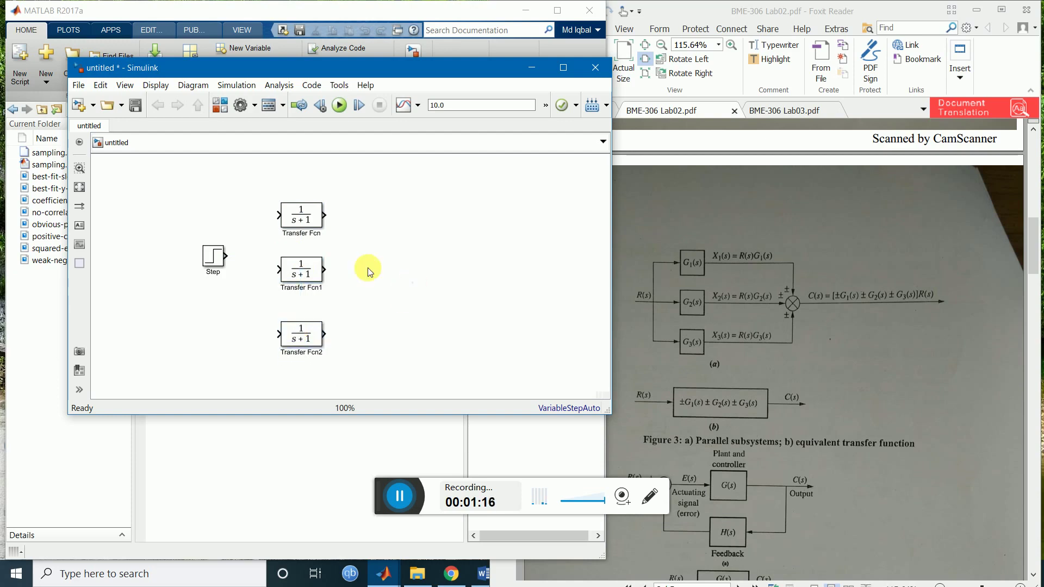
pyautogui.click(313, 275)
pyautogui.click(487, 351)
# Step: Add a Sum block after the transfer functions and align the Step block with the middle transfer function
pyautogui.click(394, 269)
pyautogui.write('sum')
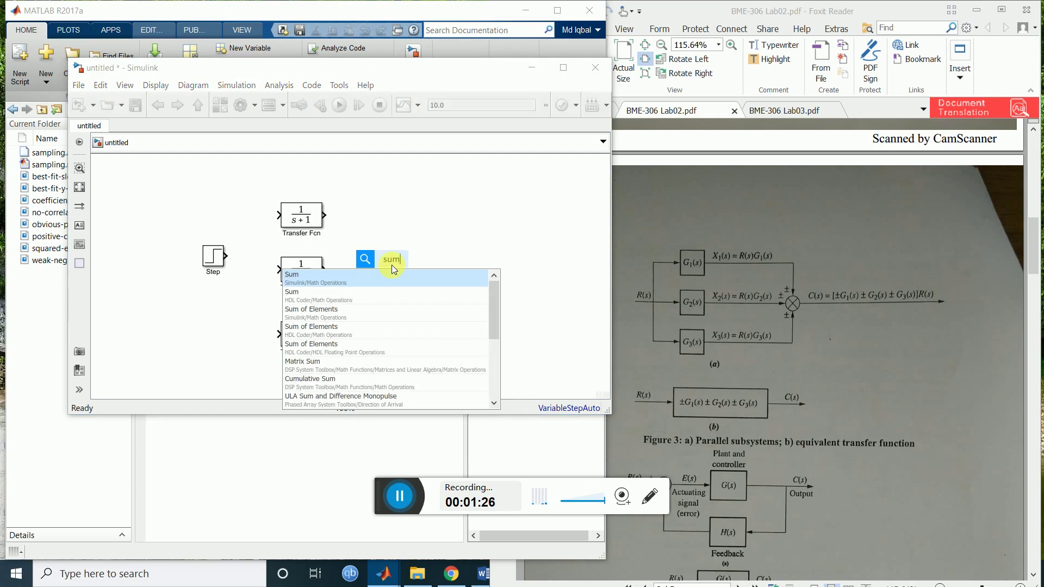
pyautogui.press('Return')
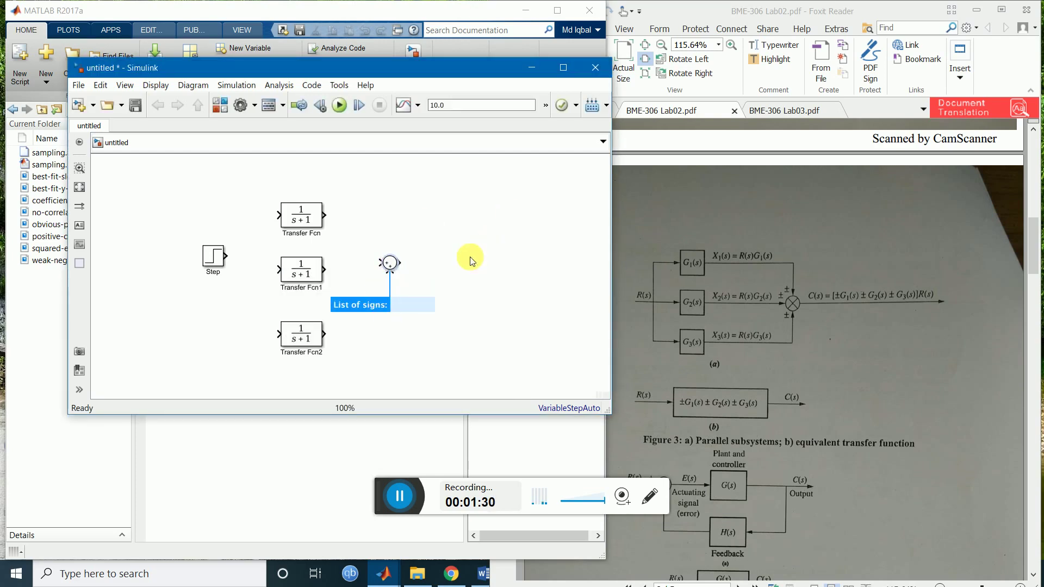
pyautogui.moveTo(210, 261); pyautogui.dragTo(207, 275)
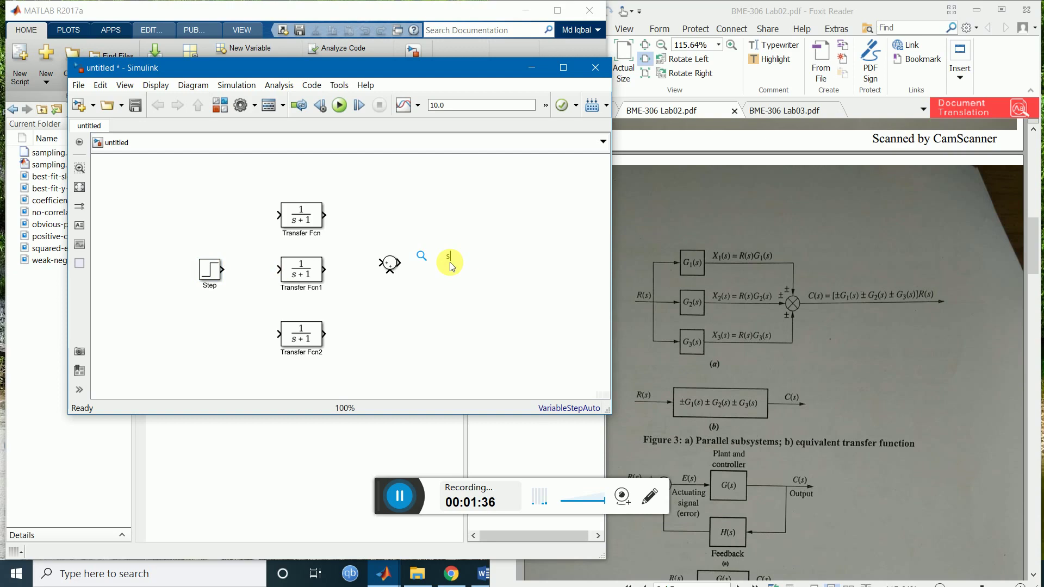
# Step: Add a Scope block after the Sum block and line it up with the Sum output
pyautogui.doubleClick(449, 262)
pyautogui.write('scope')
pyautogui.press('Return')
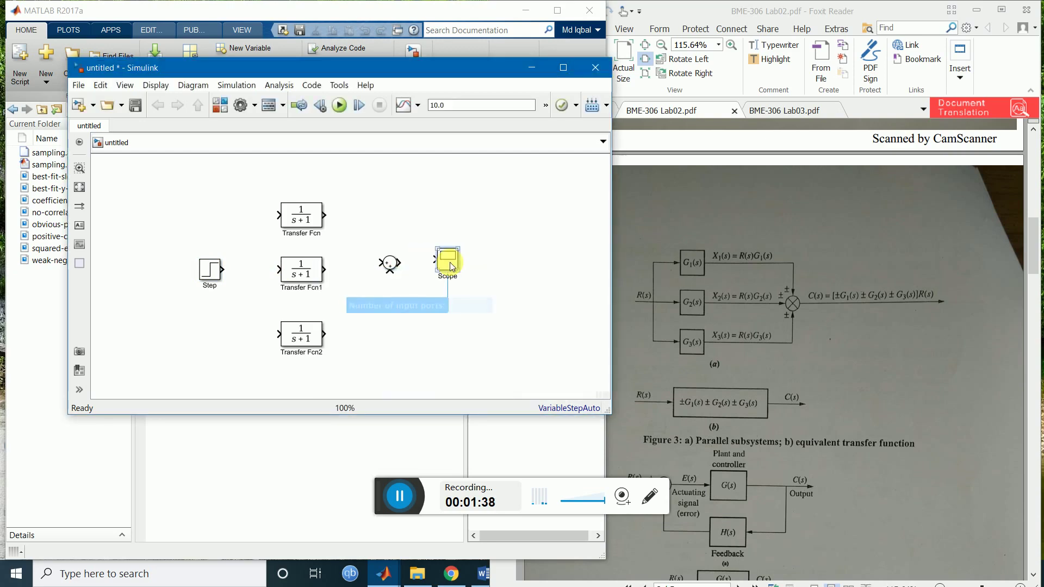
pyautogui.moveTo(453, 275); pyautogui.dragTo(460, 274)
# Step: Connect the Step output to the inputs of all three transfer function blocks
pyautogui.click(216, 280)
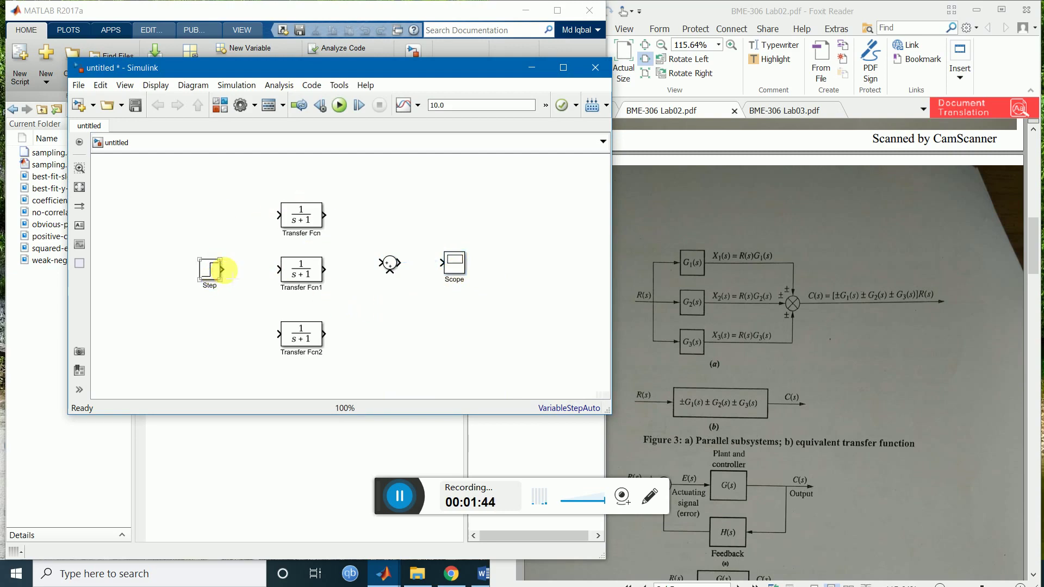
pyautogui.moveTo(231, 268)
pyautogui.mouseDown()
pyautogui.moveTo(276, 270)
pyautogui.moveTo(245, 243)
pyautogui.moveTo(244, 217)
pyautogui.moveTo(278, 215)
pyautogui.mouseUp()
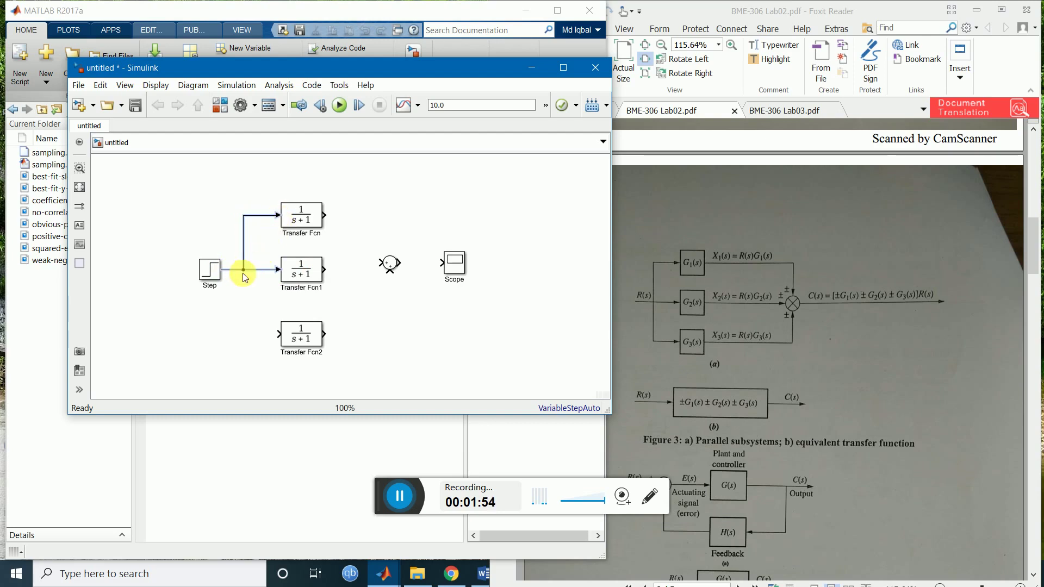
pyautogui.moveTo(243, 269)
pyautogui.mouseDown()
pyautogui.moveTo(243, 354)
pyautogui.moveTo(270, 340)
pyautogui.mouseUp()
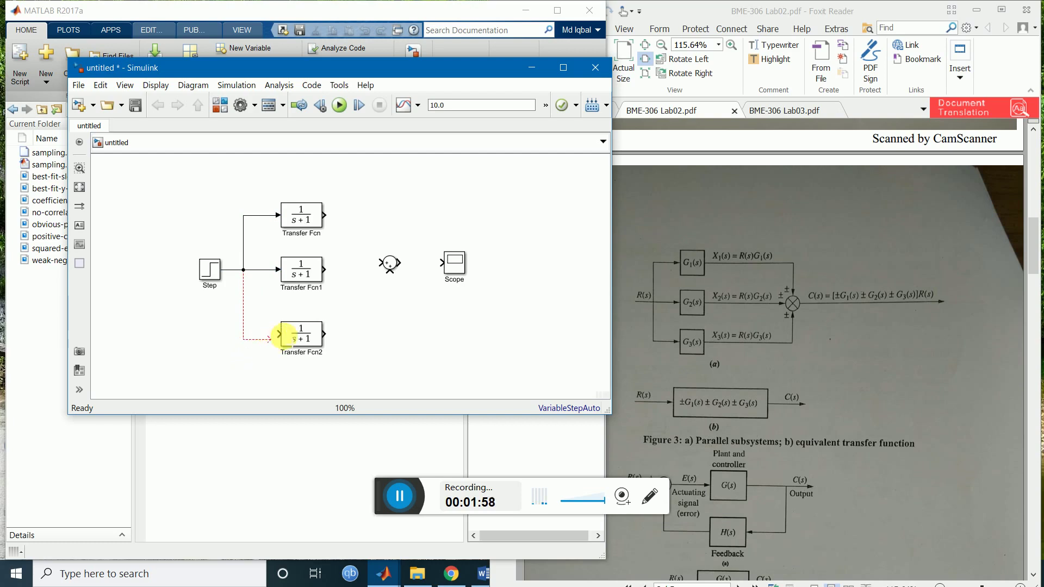
# Step: Connect the outputs of Transfer Fcn1 and Transfer Fcn2 to the two Sum inputs
pyautogui.rightClick(324, 270)
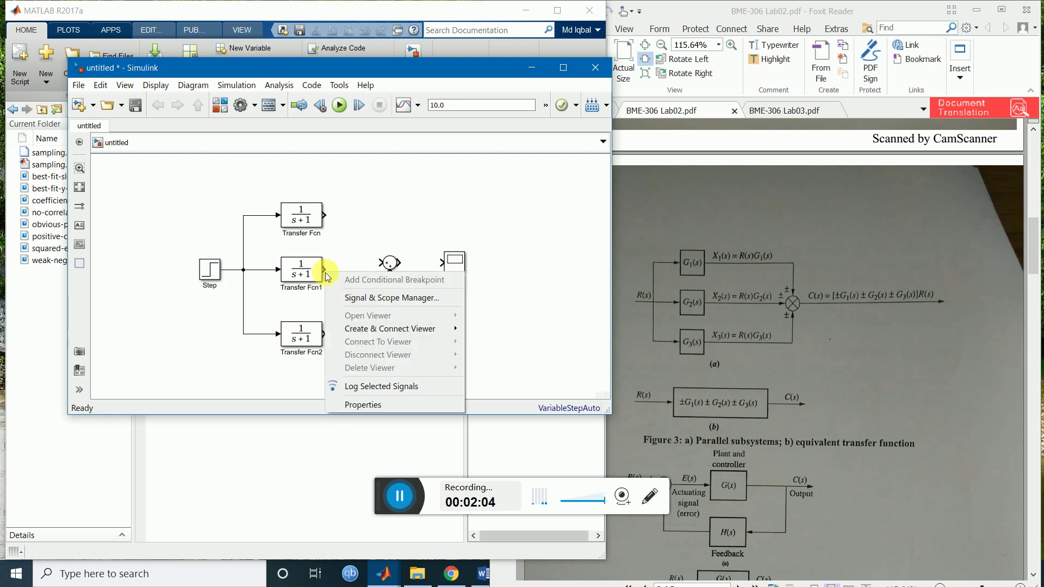
pyautogui.click(346, 233)
pyautogui.moveTo(324, 270); pyautogui.dragTo(385, 263)
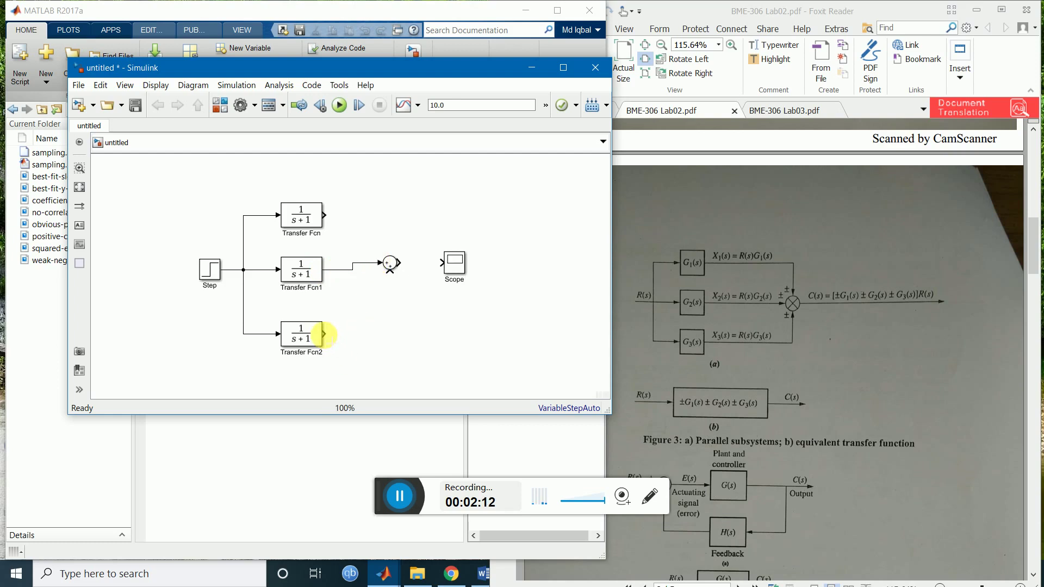
pyautogui.moveTo(324, 334); pyautogui.dragTo(390, 272)
# Step: Set the Sum block's list of signs to |+++ to give it a third input
pyautogui.click(391, 268)
pyautogui.click(391, 265)
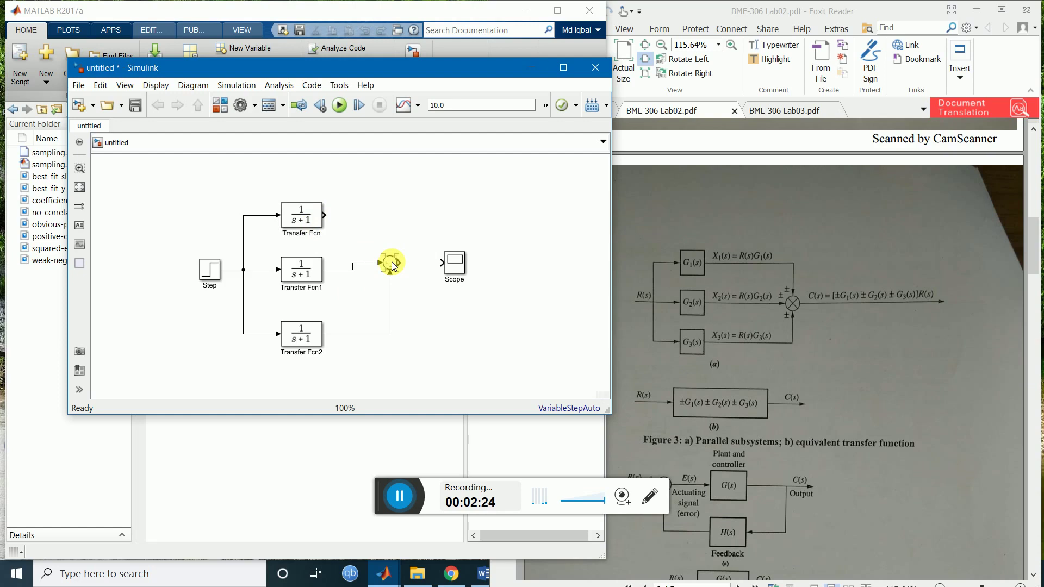
pyautogui.doubleClick(392, 264)
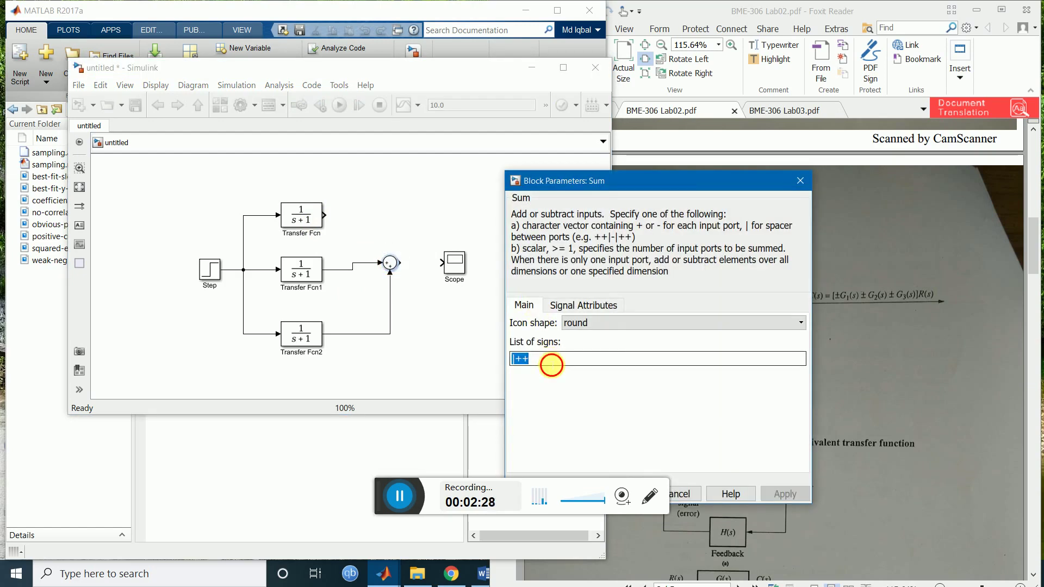
pyautogui.click(551, 365)
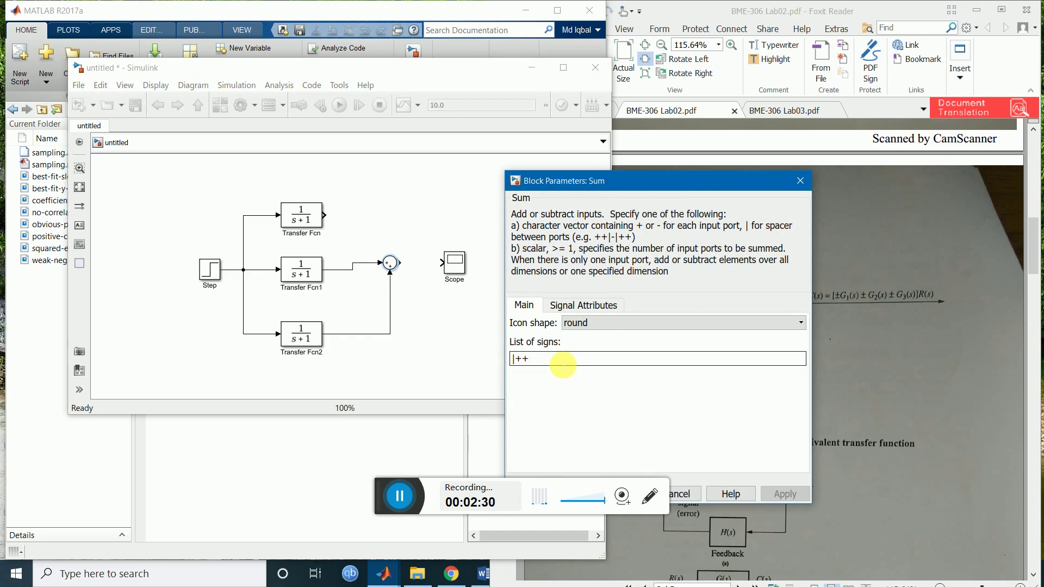
pyautogui.write('+')
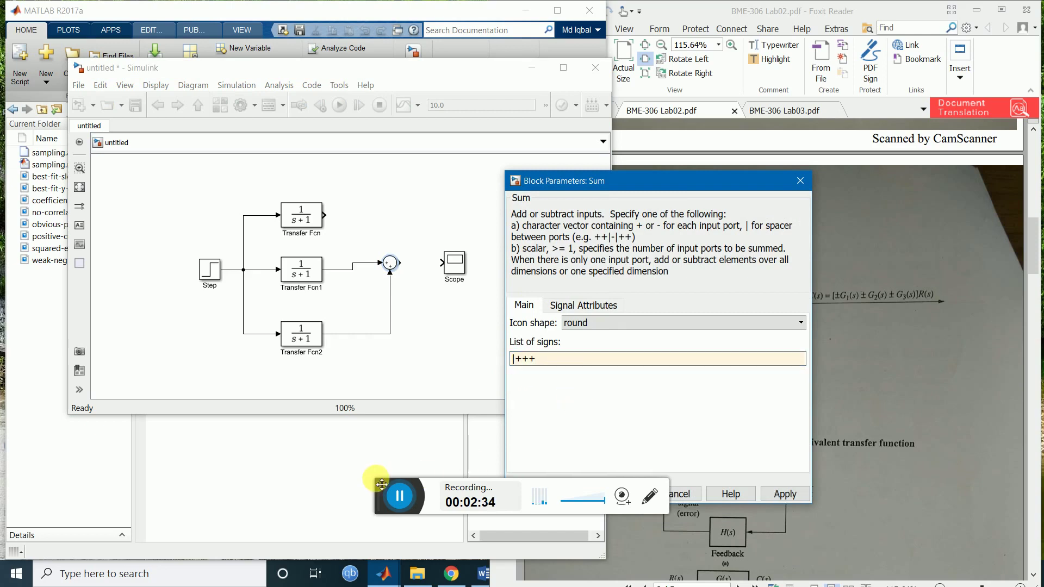
pyautogui.moveTo(370, 495); pyautogui.dragTo(225, 504)
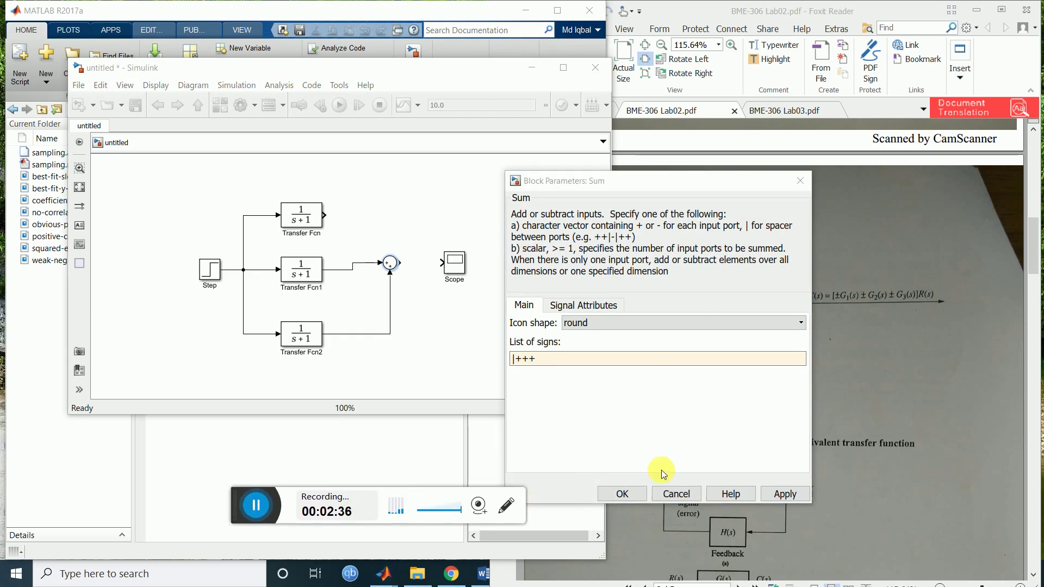
pyautogui.click(609, 492)
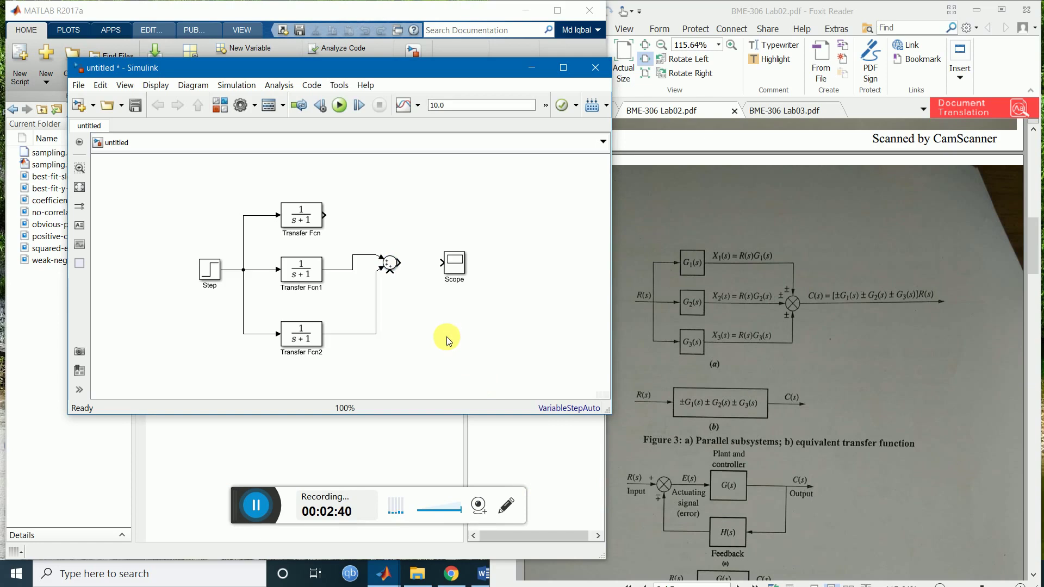
# Step: Connect the upper Transfer Fcn output to the free Sum input and the Sum output to the Scope
pyautogui.click(380, 270)
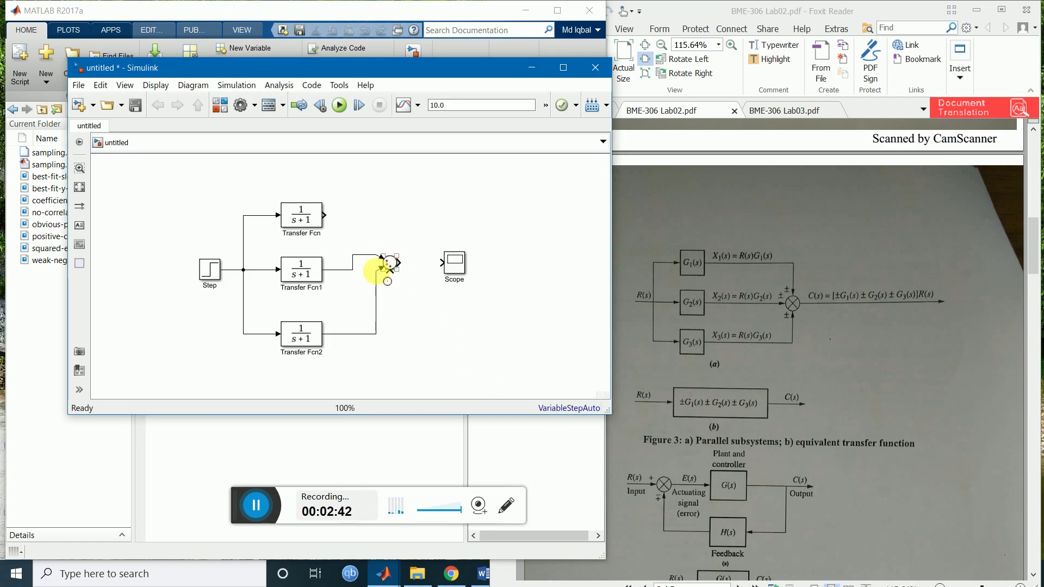
pyautogui.click(381, 311)
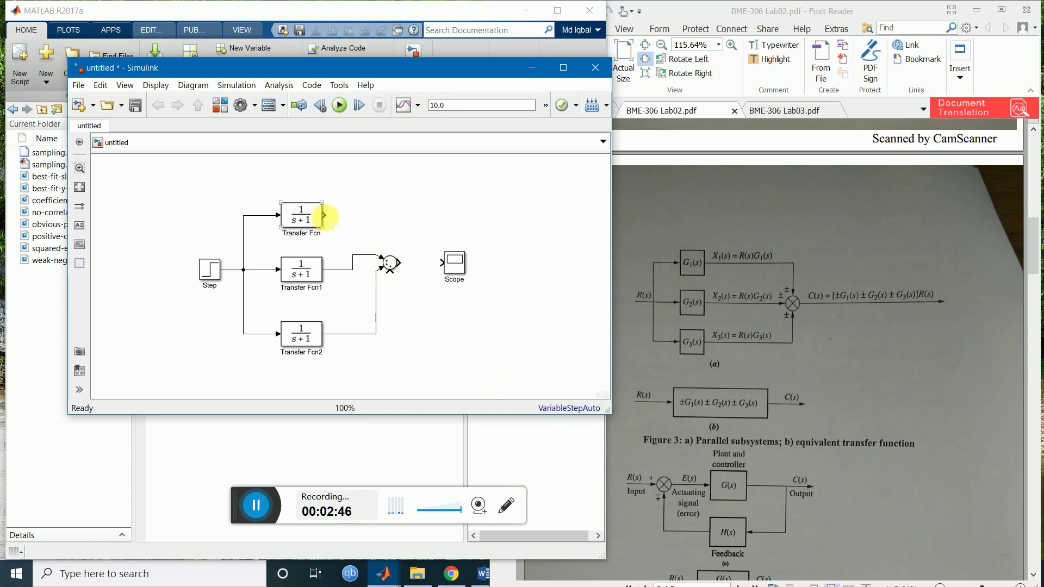
pyautogui.moveTo(324, 216); pyautogui.dragTo(389, 271)
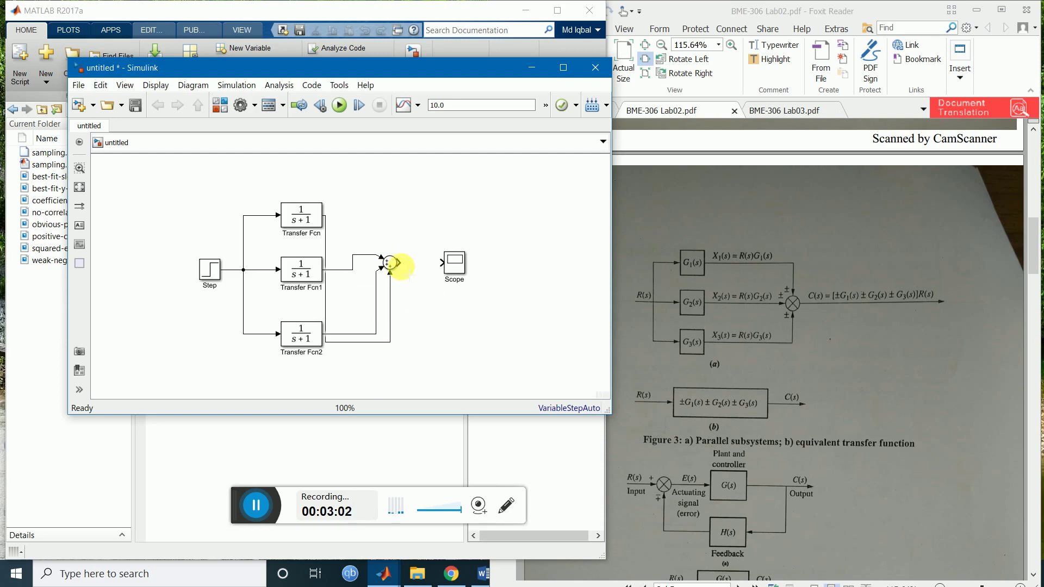
pyautogui.moveTo(396, 264); pyautogui.dragTo(445, 263)
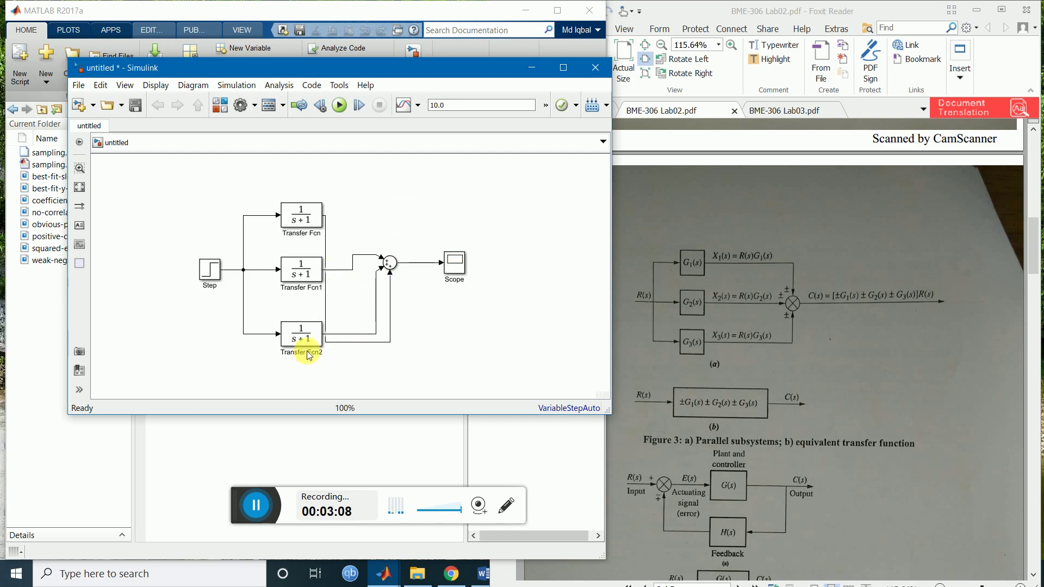
# Step: Reroute the upper Transfer Fcn's output line to run above the Sum block instead of below Transfer Fcn2
pyautogui.click(299, 270)
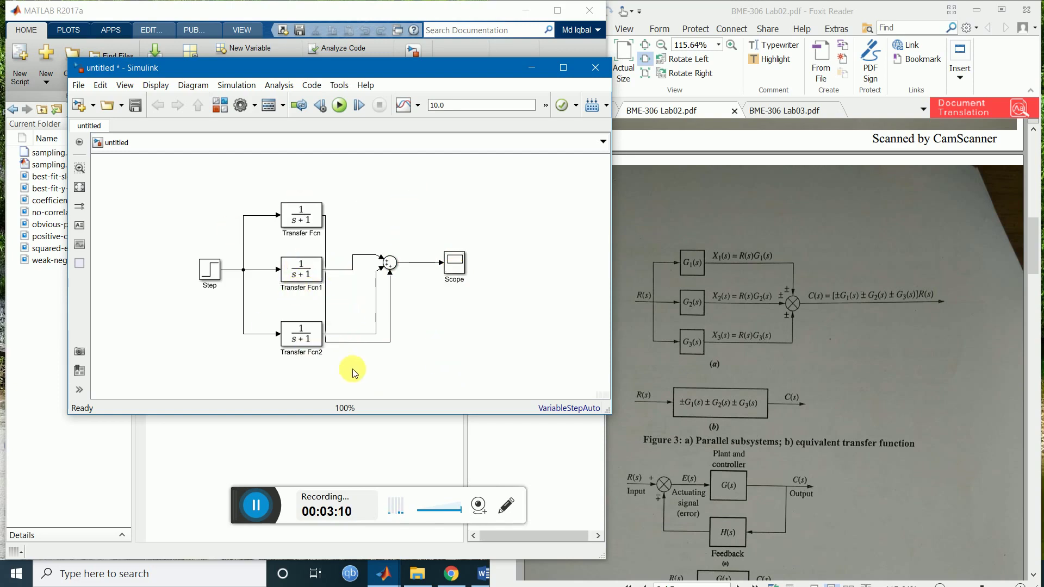
pyautogui.click(362, 347)
pyautogui.moveTo(360, 343); pyautogui.dragTo(389, 219)
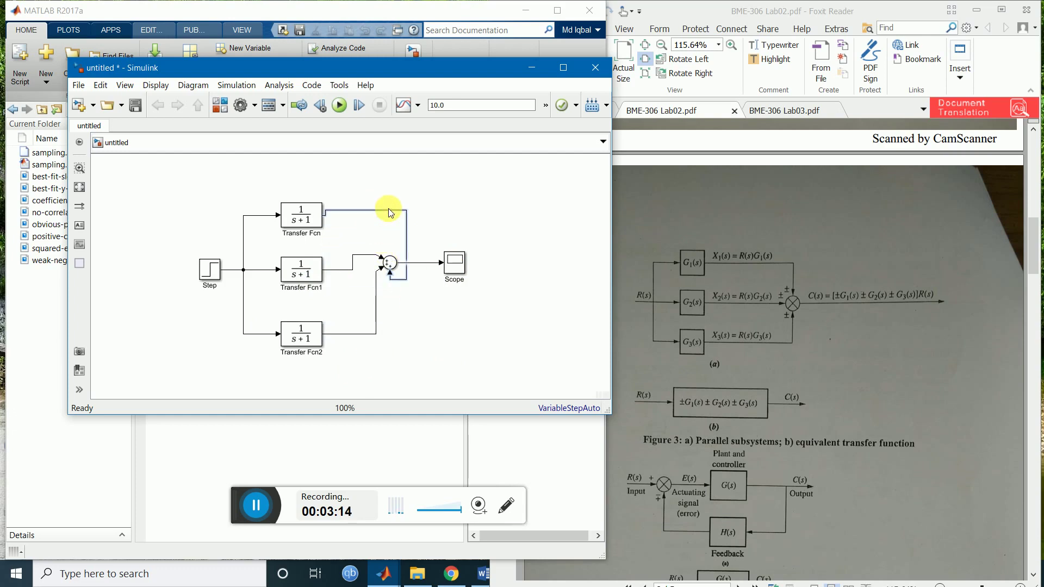
pyautogui.click(385, 368)
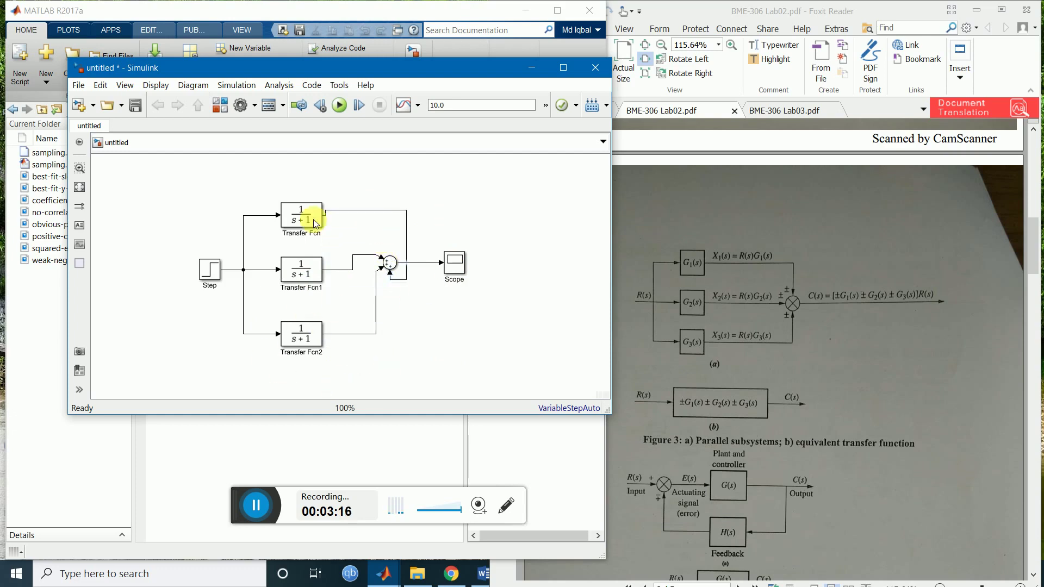
pyautogui.click(298, 230)
pyautogui.click(349, 314)
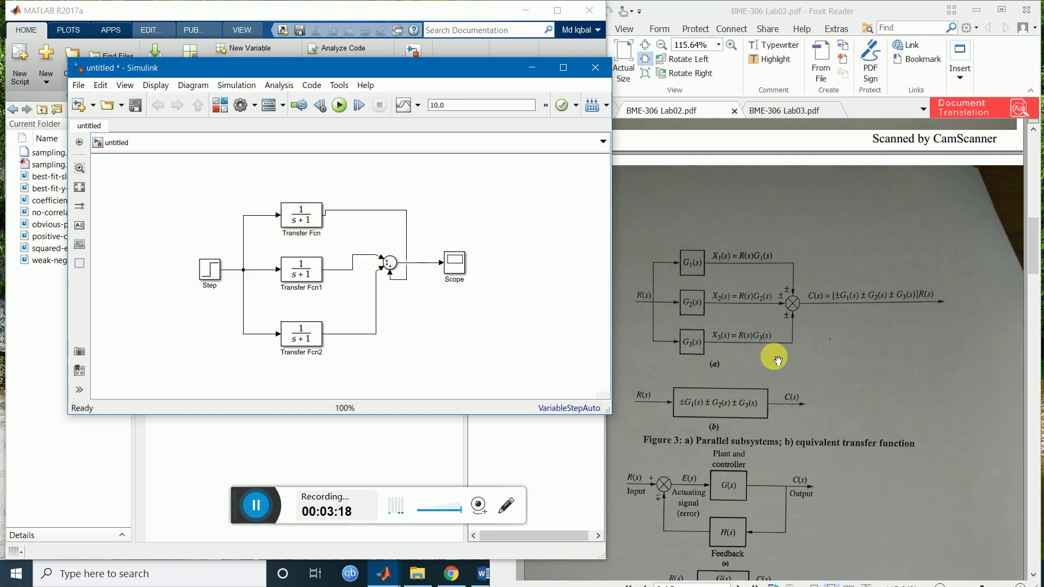
# Step: Find the three parallel transfer functions G1(s), G2(s) and G3(s) in the Lab Work-03 section of BME-306 Lab02.pdf
pyautogui.scroll(-3, 772, 392)
pyautogui.scroll(-10, 784, 411)
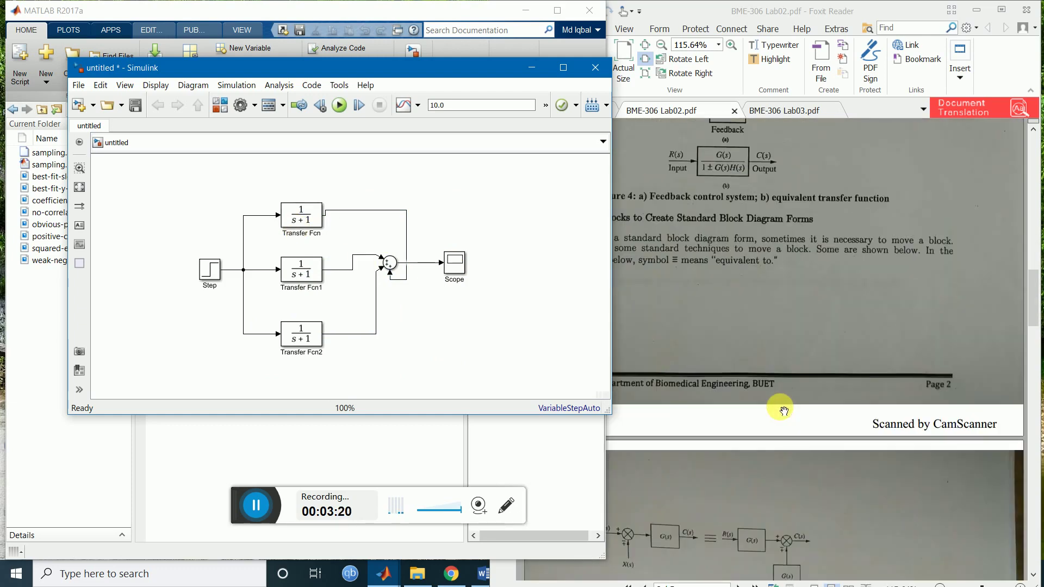
pyautogui.scroll(-10, 787, 413)
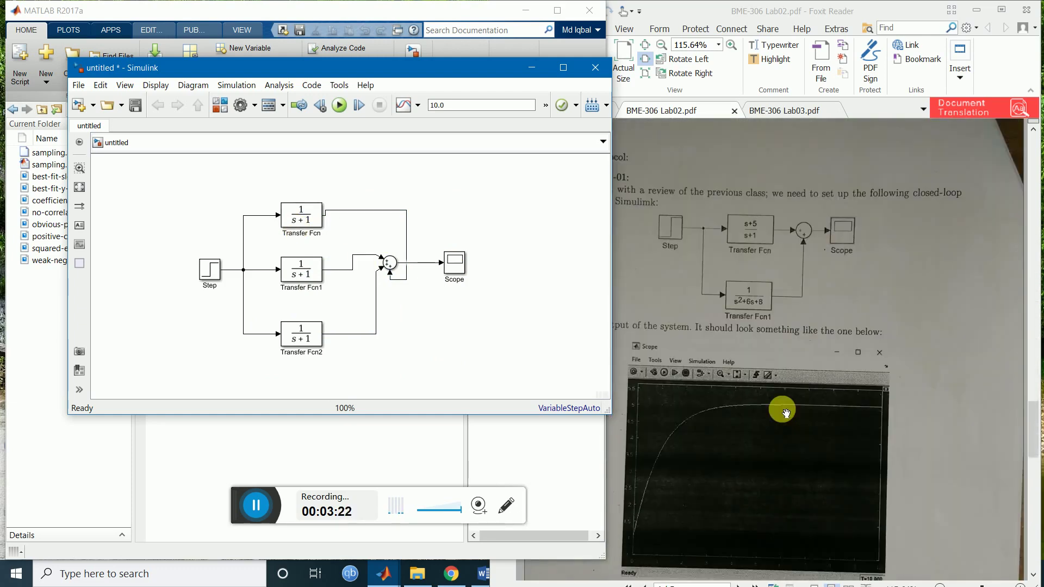
pyautogui.scroll(-8, 785, 413)
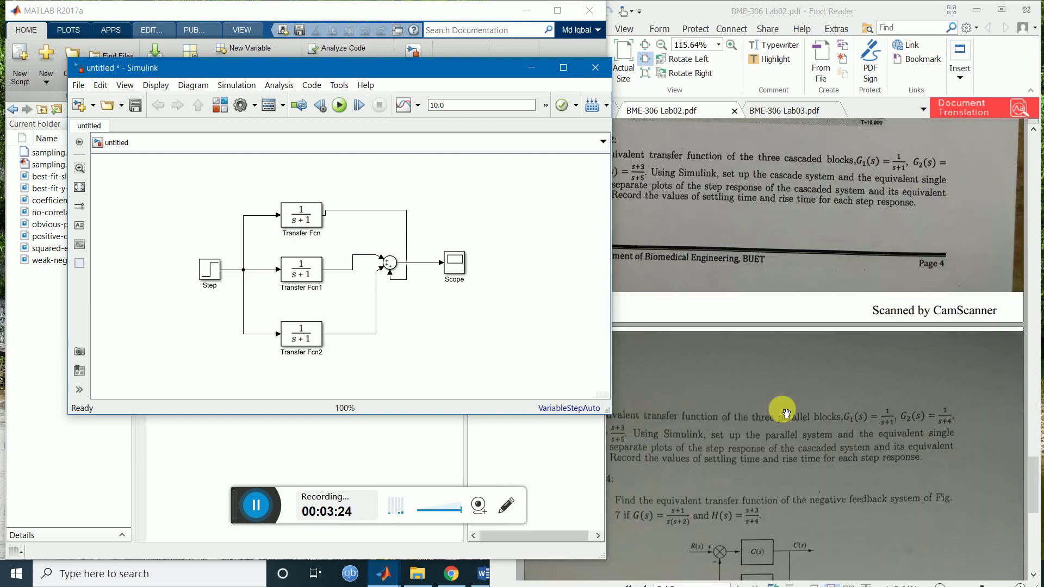
pyautogui.click(687, 241)
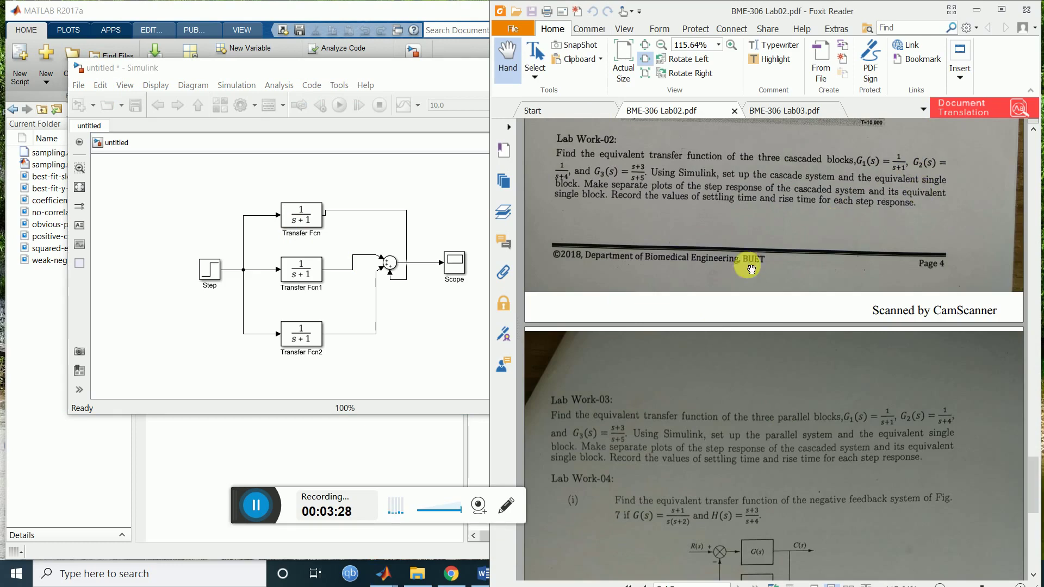
pyautogui.click(315, 204)
pyautogui.click(466, 228)
pyautogui.click(427, 226)
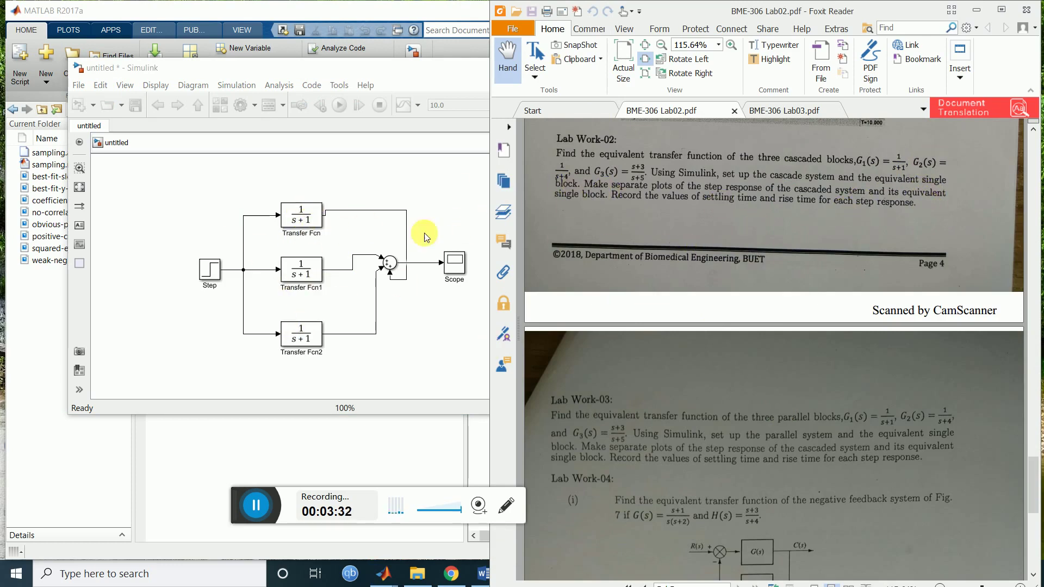
# Step: Set the denominator coefficients of the Transfer Fcn1 block to [1 4]
pyautogui.click(301, 269)
pyautogui.click(300, 273)
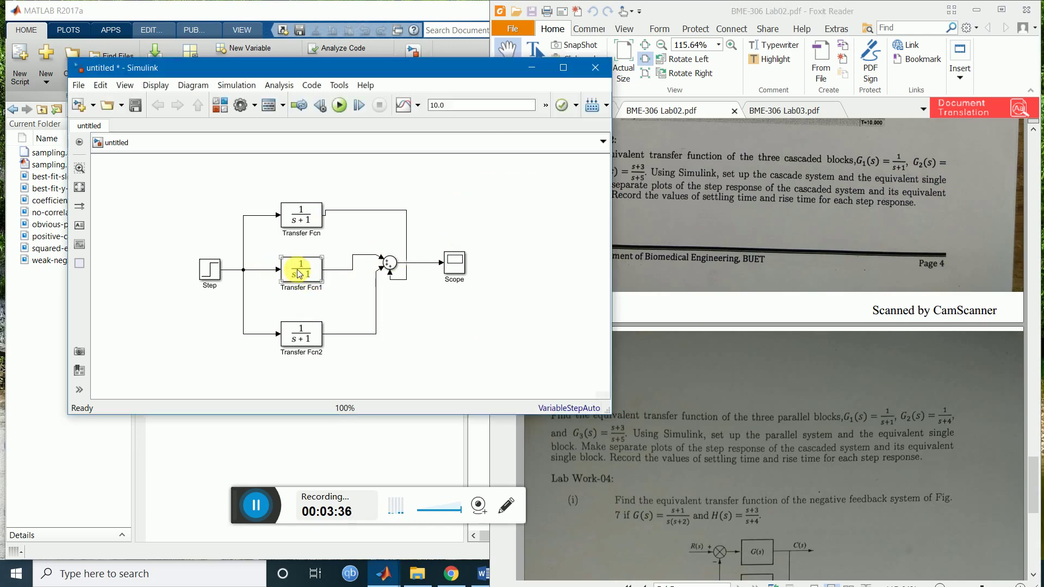
pyautogui.doubleClick(300, 271)
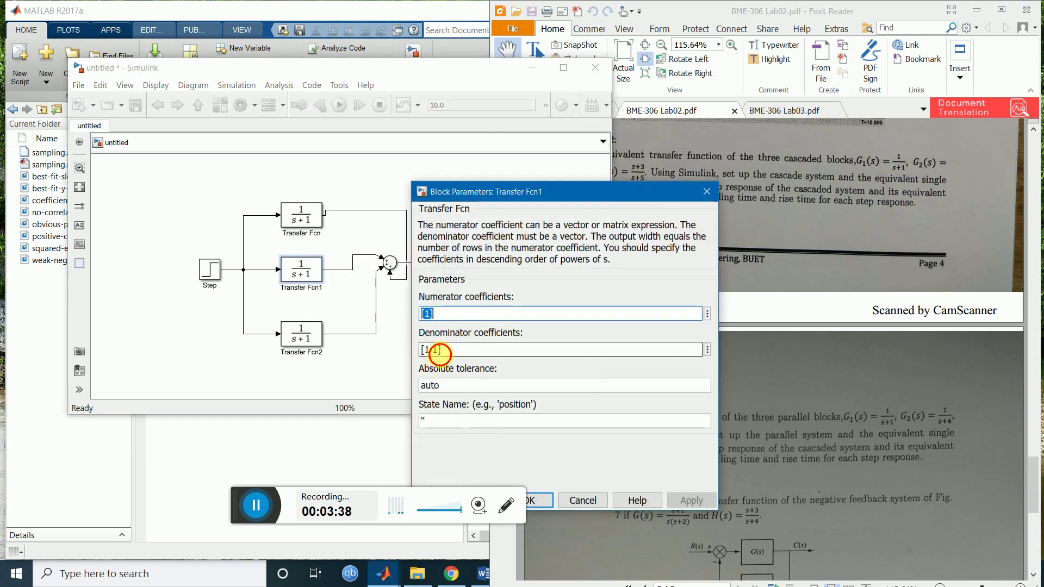
pyautogui.click(438, 350)
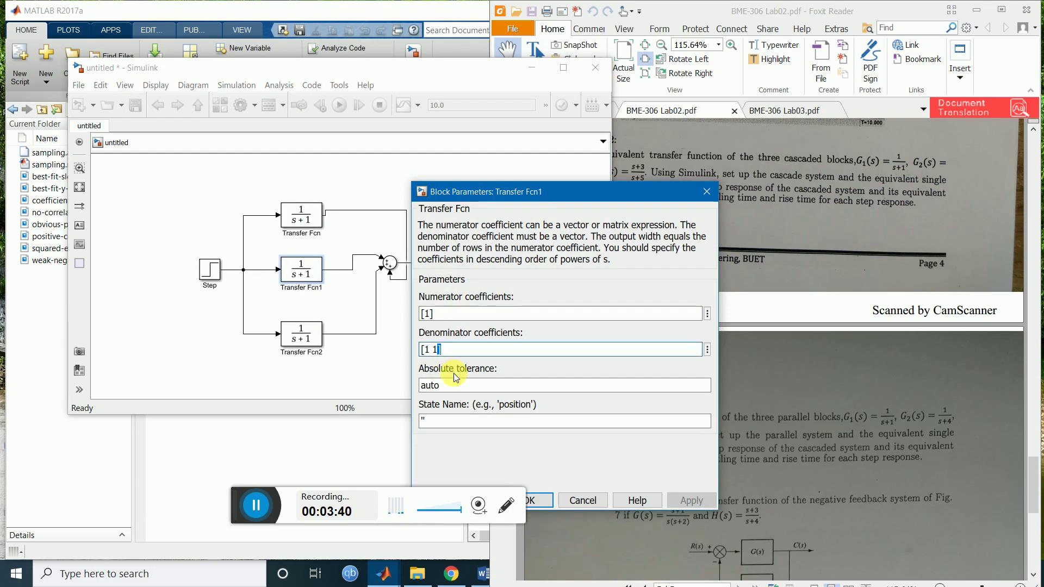
pyautogui.click(880, 237)
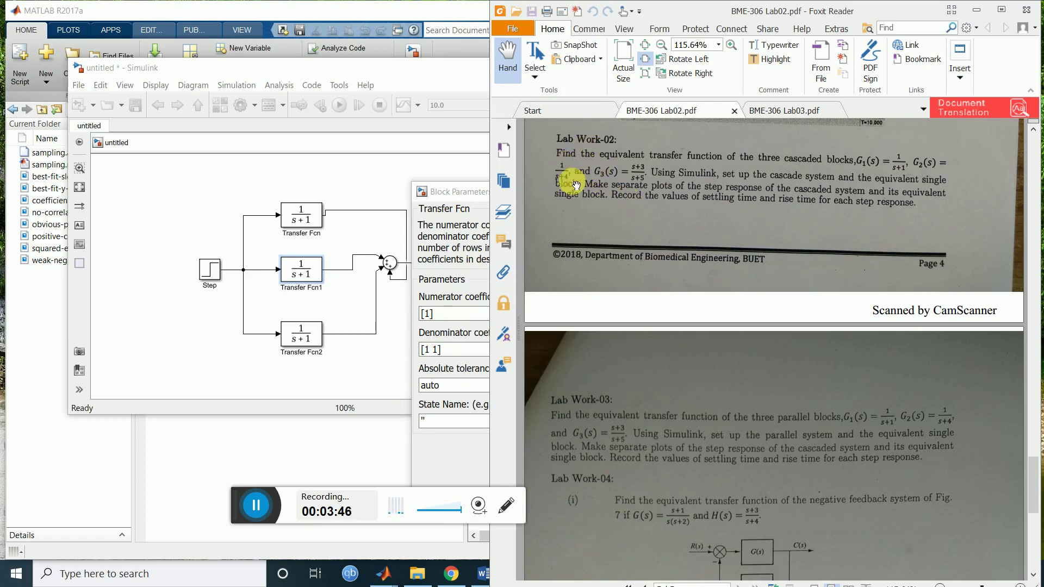
pyautogui.click(444, 232)
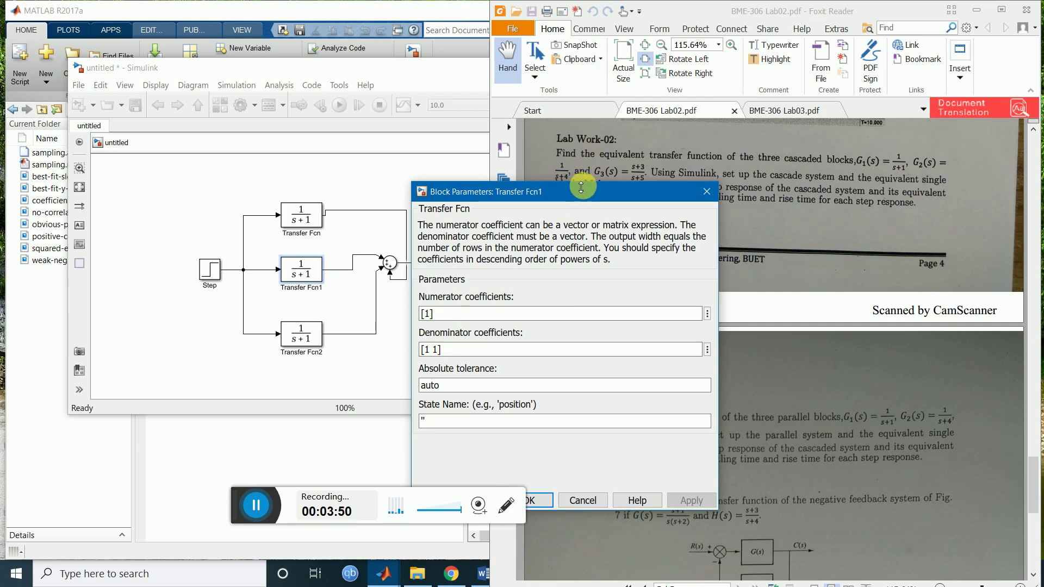
pyautogui.click(430, 352)
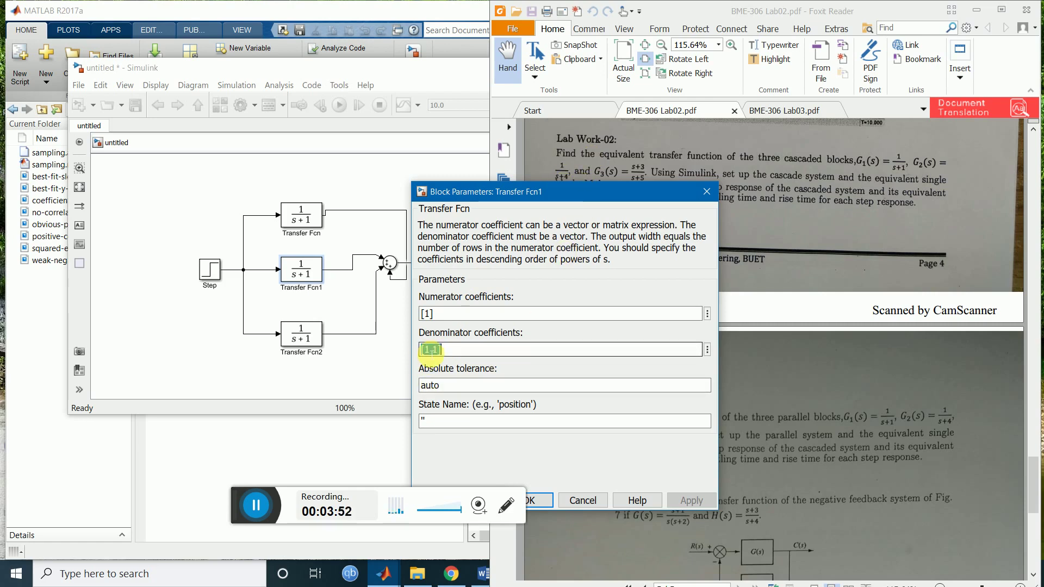
pyautogui.doubleClick(426, 349)
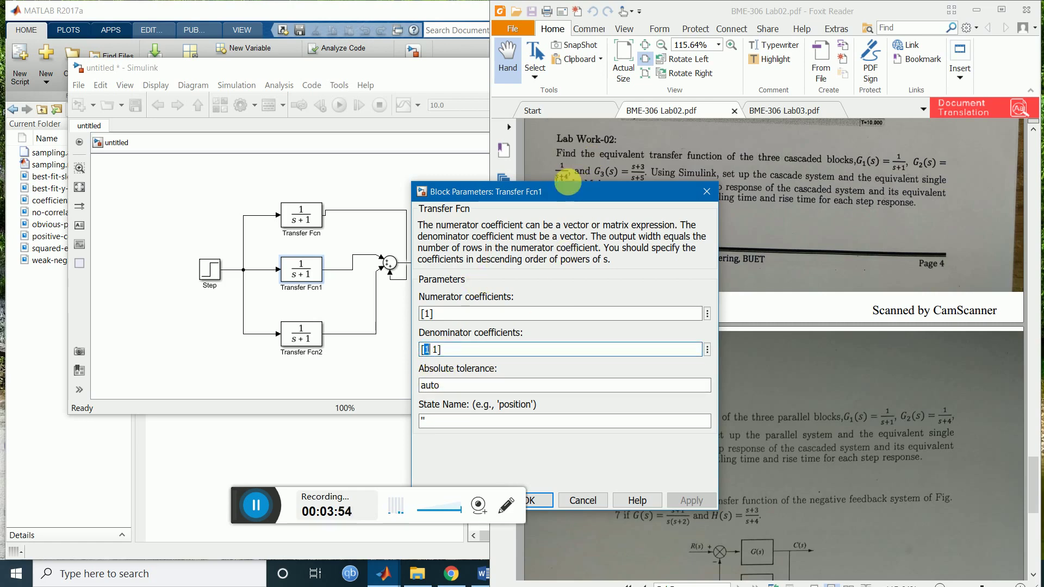
pyautogui.click(438, 350)
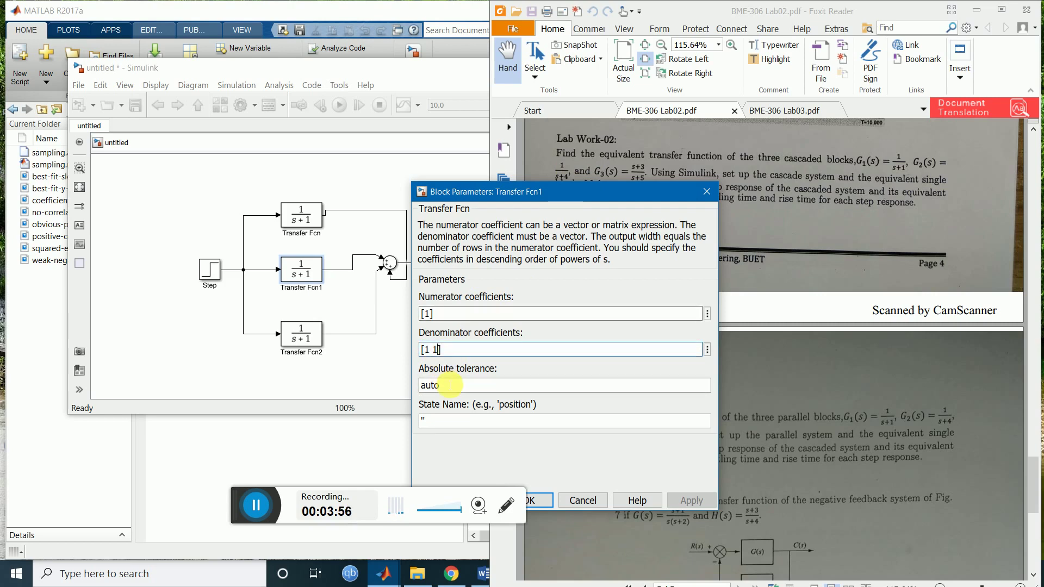
pyautogui.press('BackSpace')
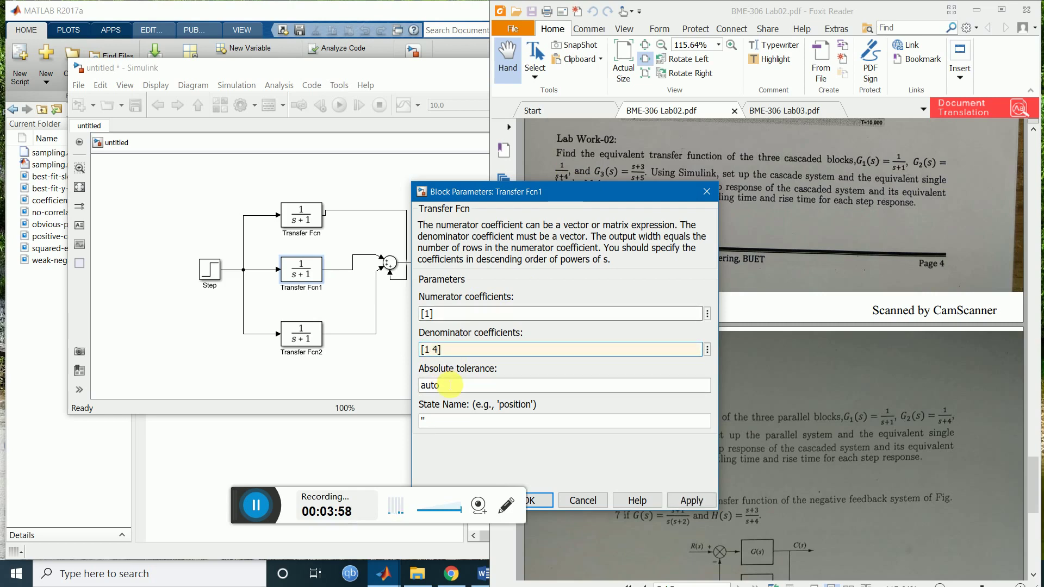
pyautogui.click(537, 499)
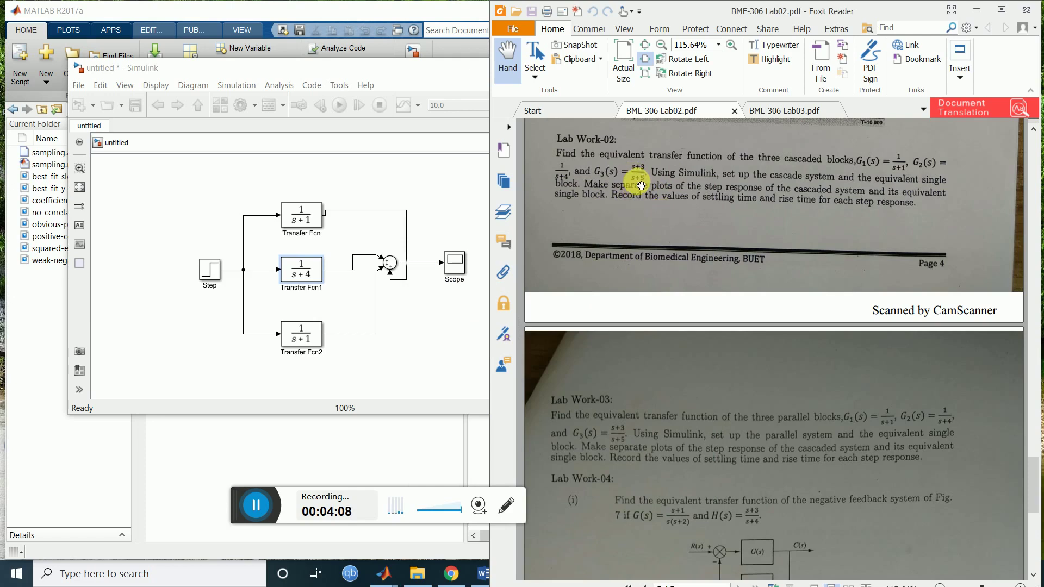
# Step: Set the Transfer Fcn2 block's numerator coefficients to [1 3] and its denominator coefficients to [1 5]
pyautogui.click(308, 336)
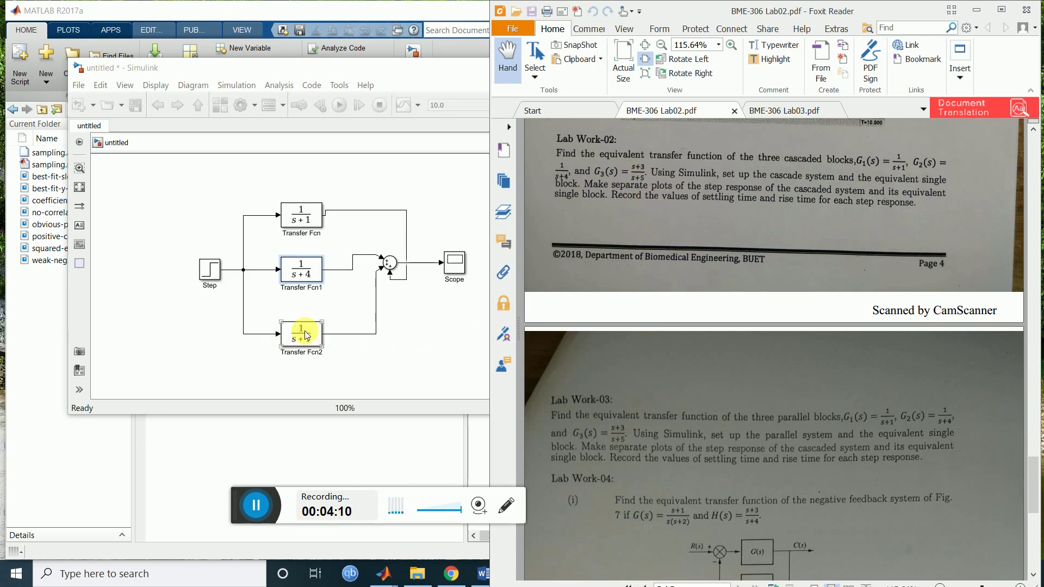
pyautogui.doubleClick(307, 336)
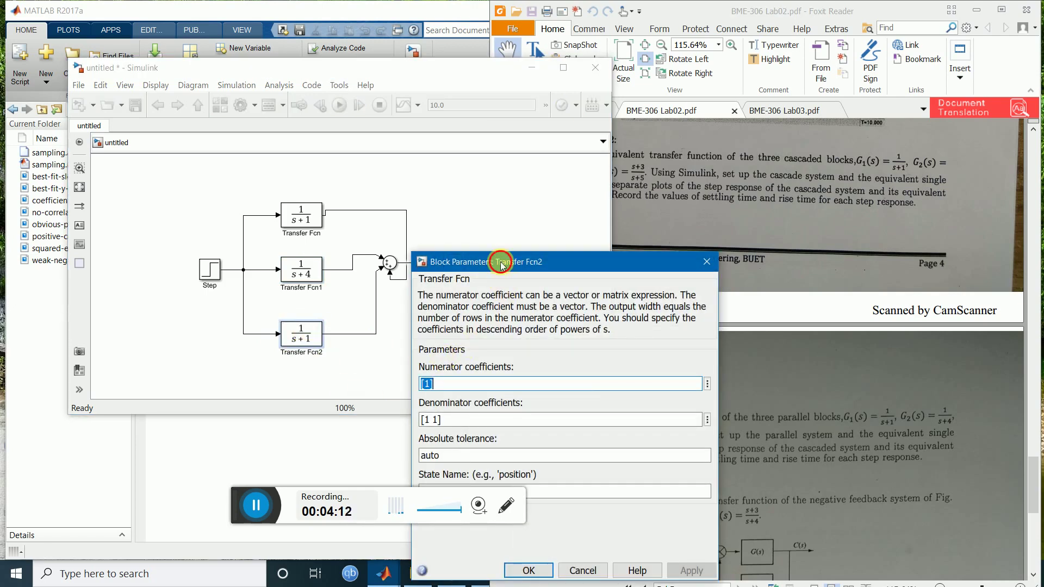
pyautogui.moveTo(501, 265); pyautogui.dragTo(492, 102)
pyautogui.click(458, 221)
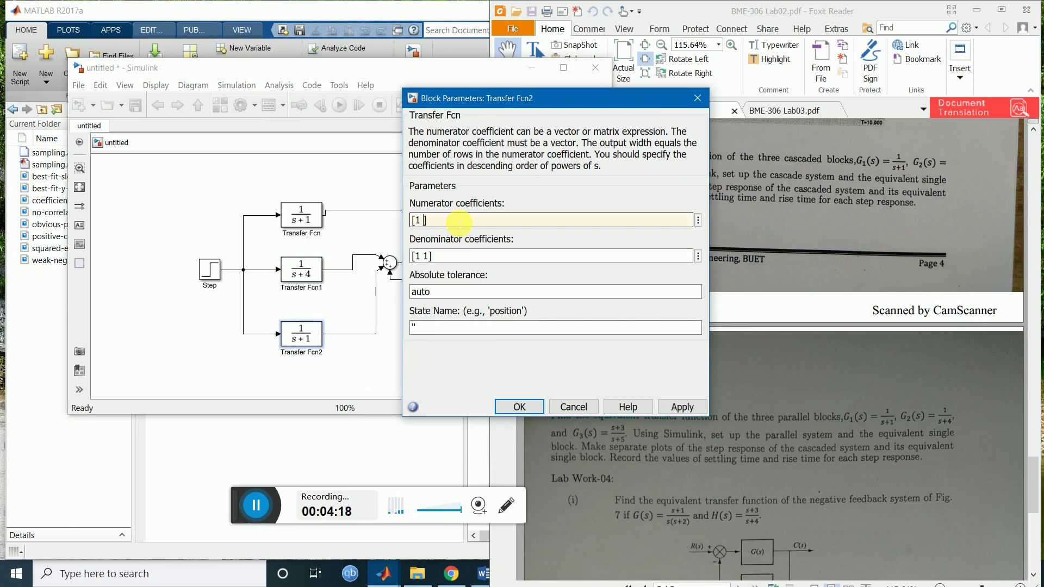
pyautogui.moveTo(412, 256); pyautogui.dragTo(427, 258)
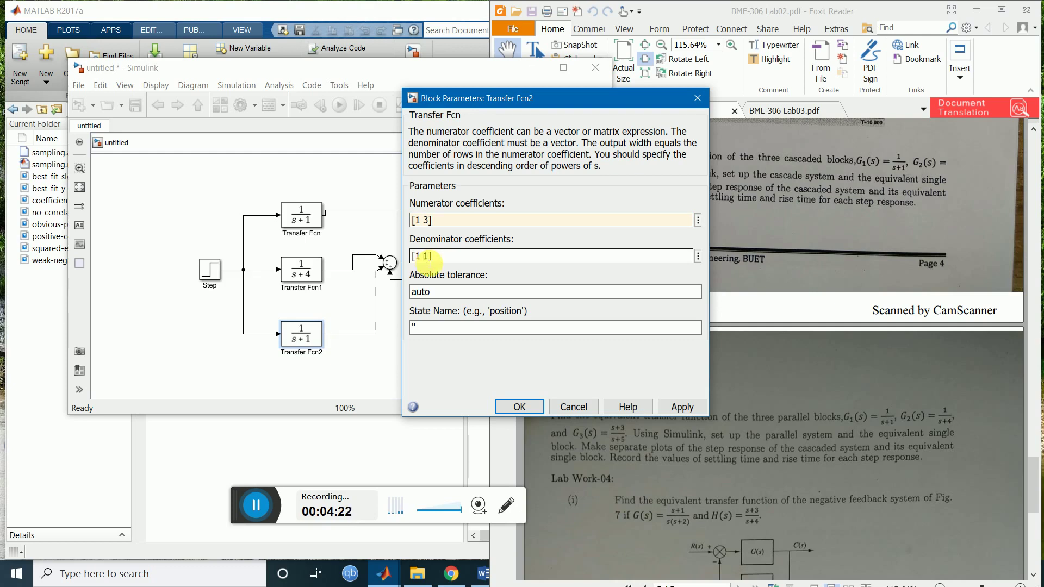
pyautogui.press('BackSpace')
pyautogui.write('5')
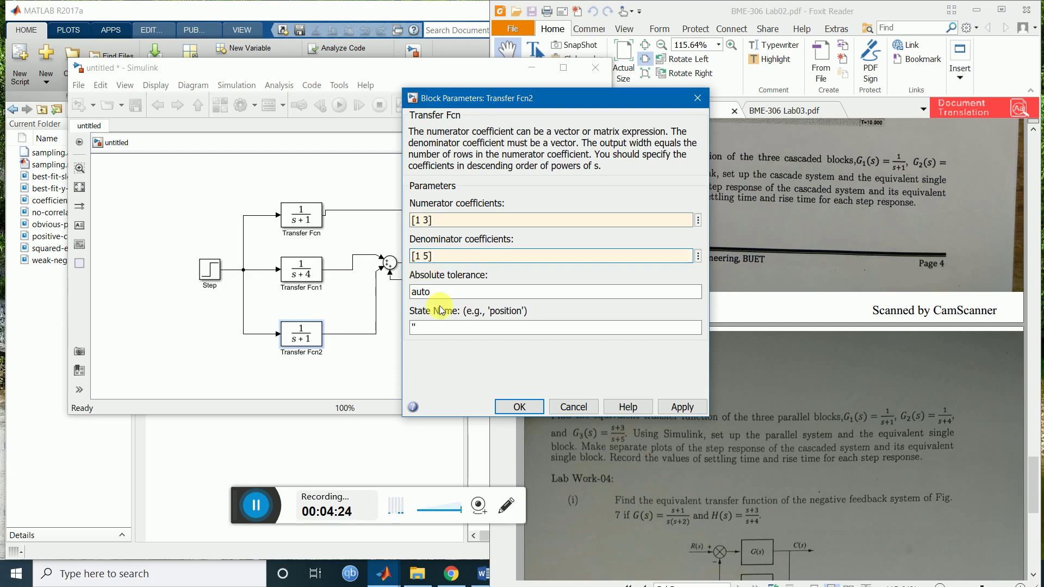
pyautogui.click(513, 407)
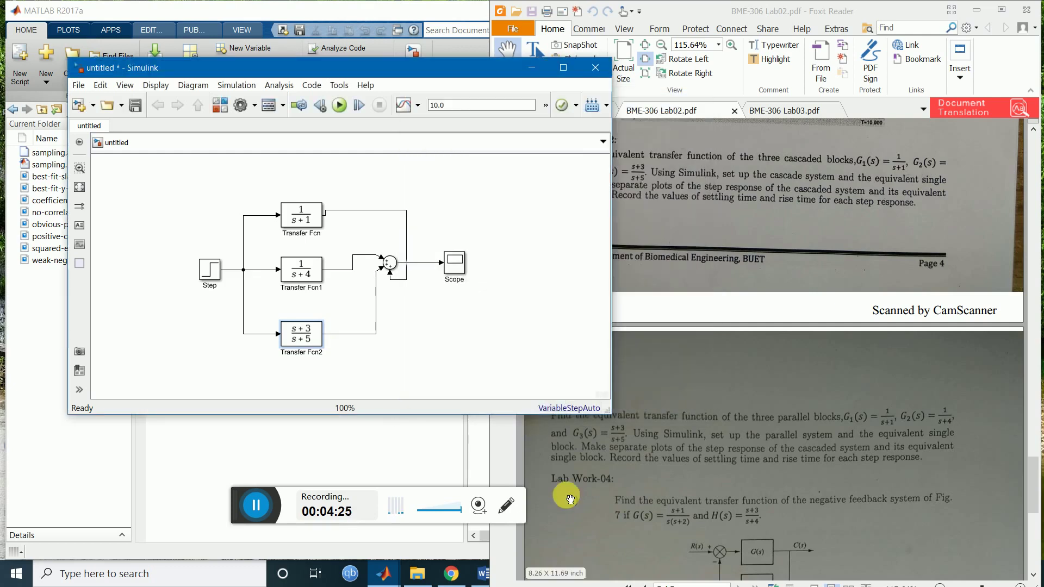
# Step: Set the model's simulation stop time to 20
pyautogui.click(623, 440)
pyautogui.click(463, 324)
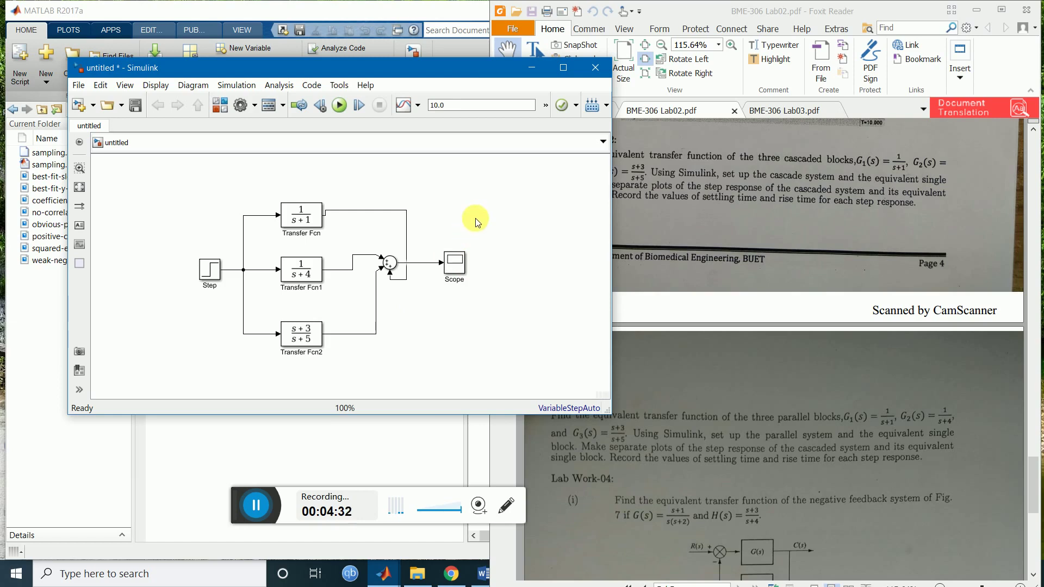
pyautogui.doubleClick(487, 111)
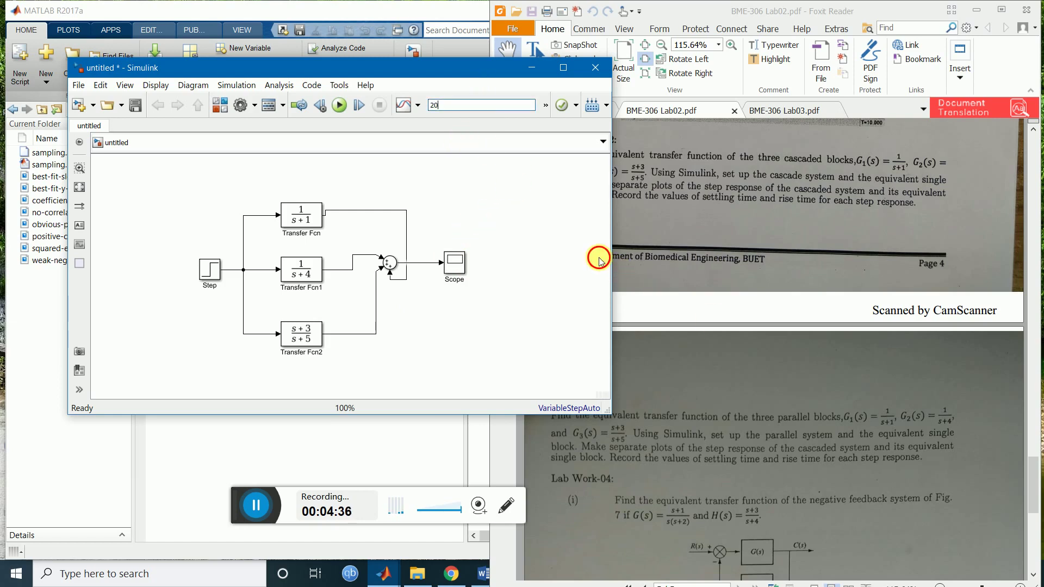
# Step: Configure the model's solver as Fixed-step with a fixed-step size of 1e-3
pyautogui.click(255, 107)
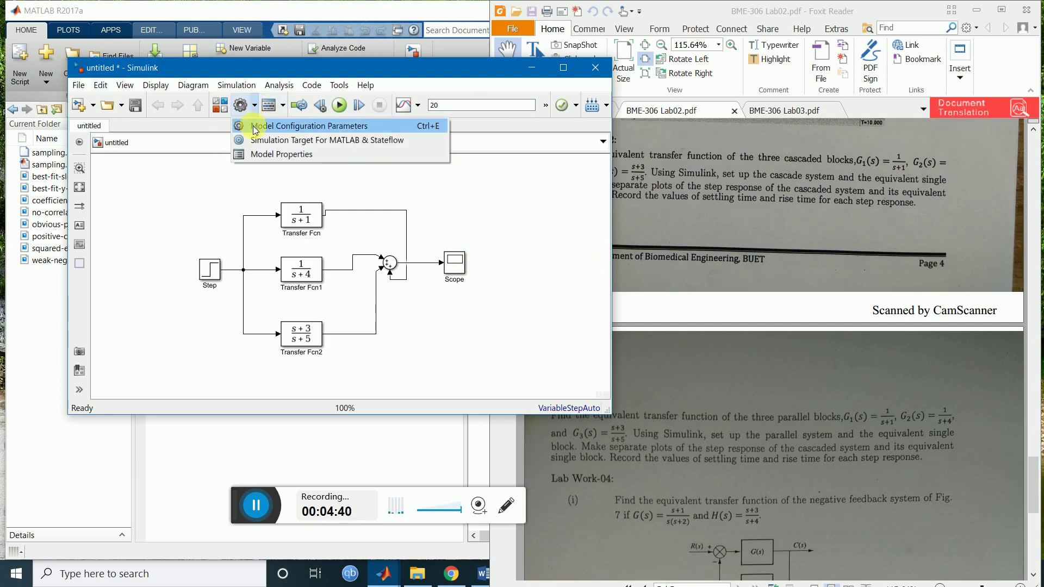
pyautogui.click(253, 125)
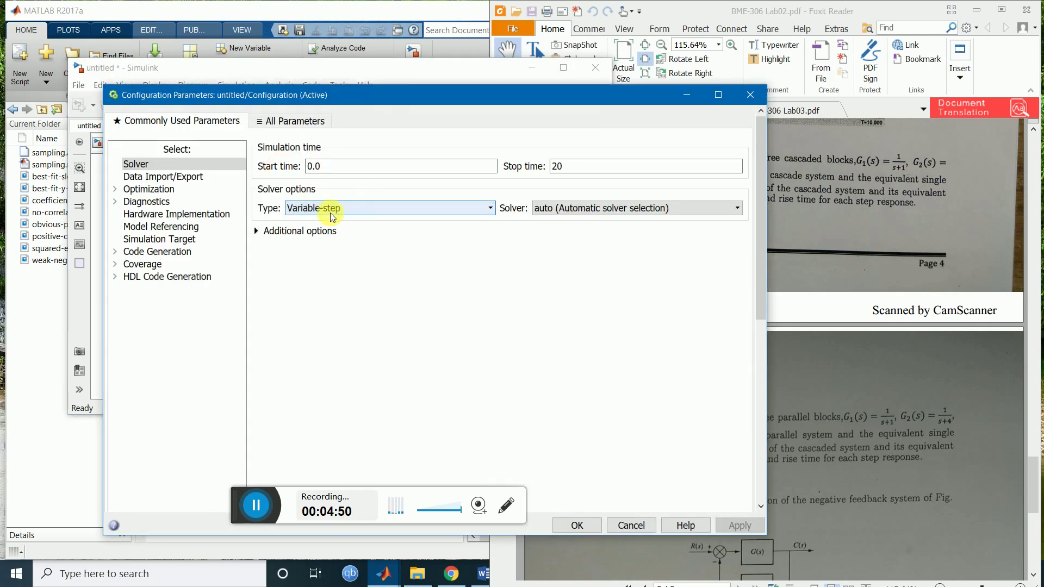
pyautogui.click(339, 211)
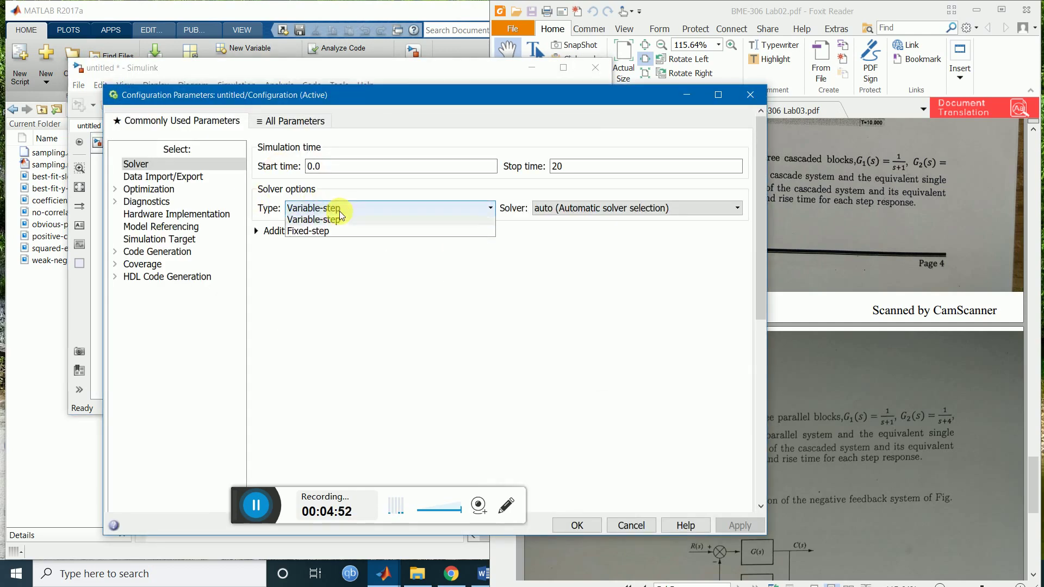
pyautogui.click(341, 232)
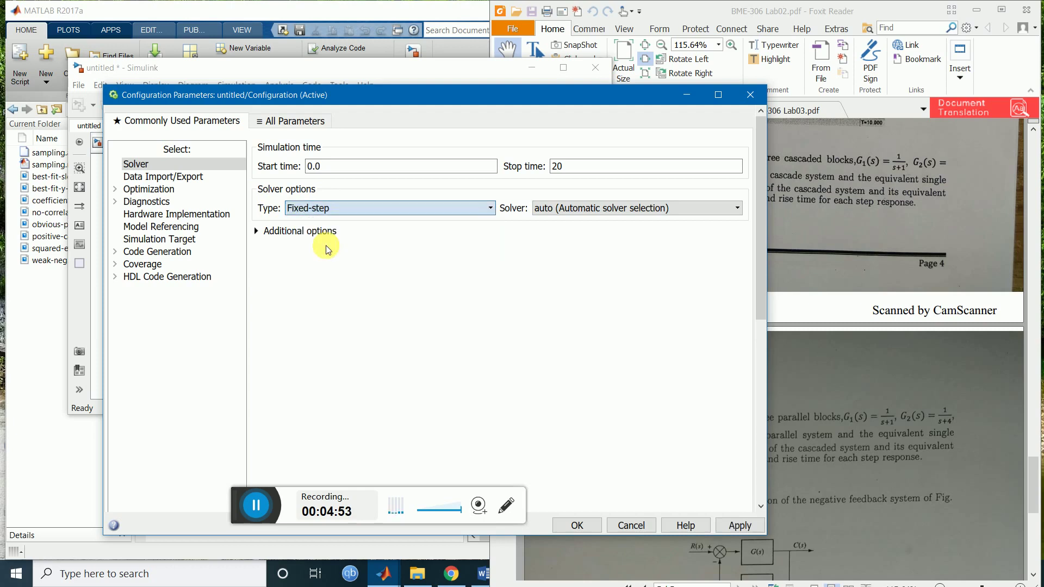
pyautogui.click(258, 231)
pyautogui.doubleClick(557, 261)
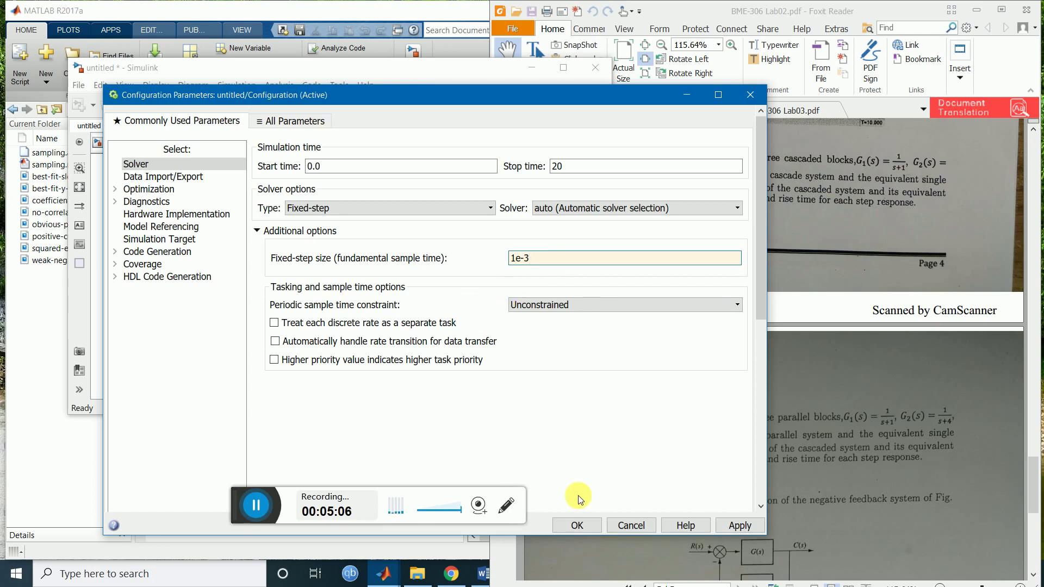
pyautogui.click(578, 526)
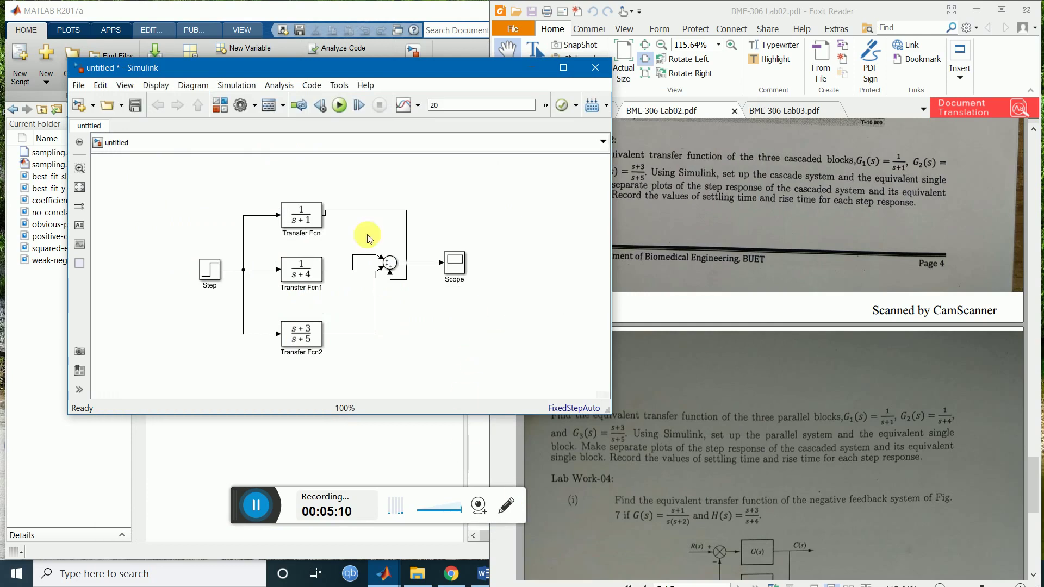
# Step: Run the simulation, view the parallel system's step response in the Scope, and close the Scope window
pyautogui.click(339, 107)
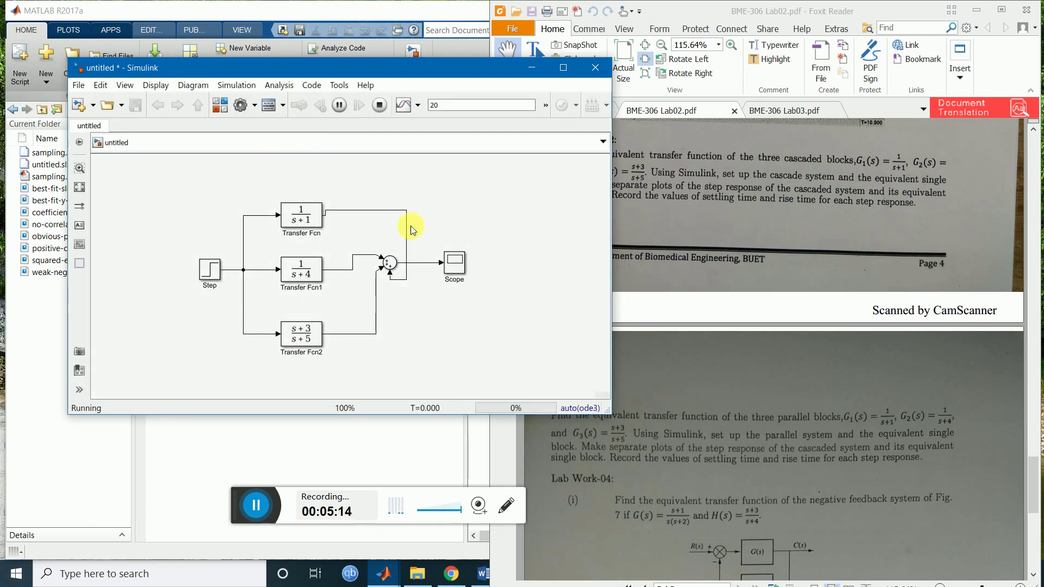
pyautogui.click(455, 263)
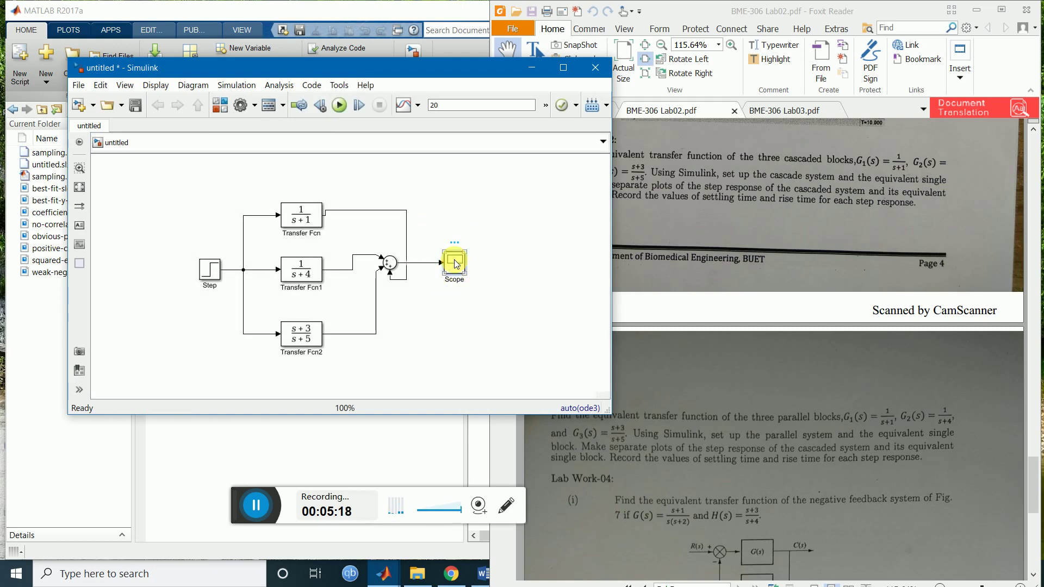
pyautogui.doubleClick(456, 264)
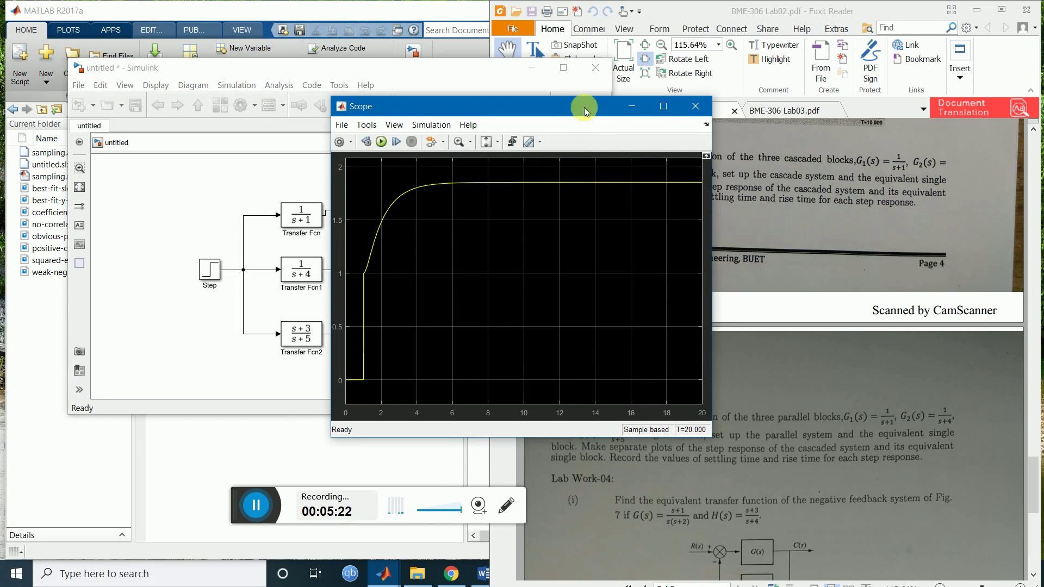
pyautogui.moveTo(584, 107); pyautogui.dragTo(700, 193)
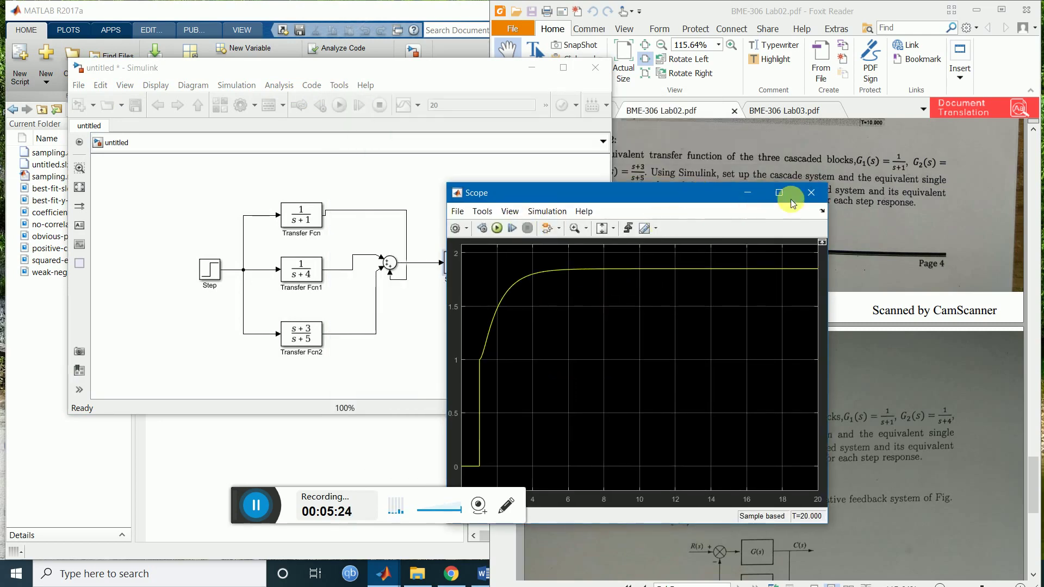
pyautogui.click(811, 192)
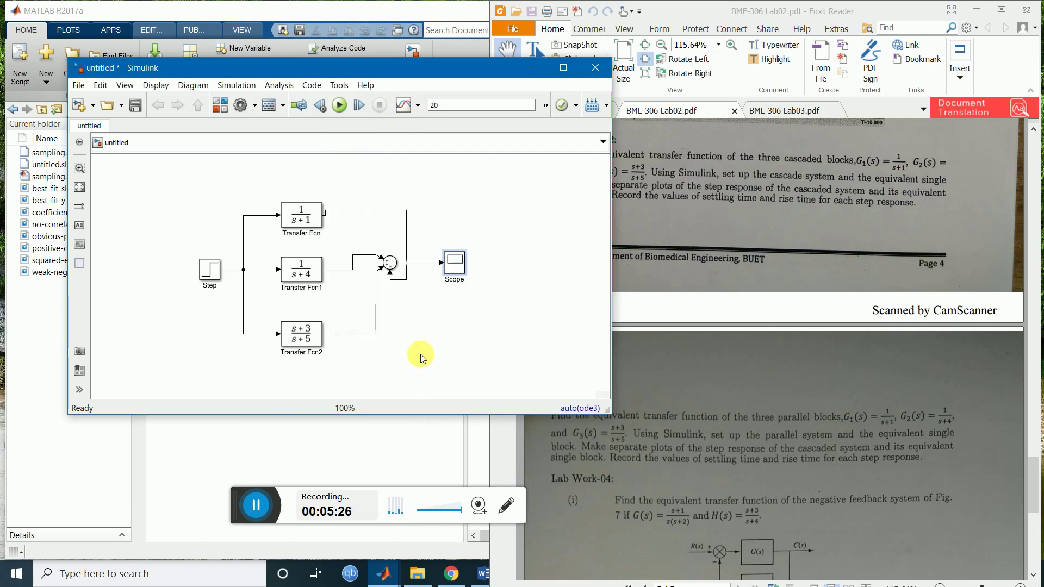
# Step: Extend the model window downward to make more canvas space below the parallel blocks
pyautogui.moveTo(385, 424); pyautogui.dragTo(385, 523)
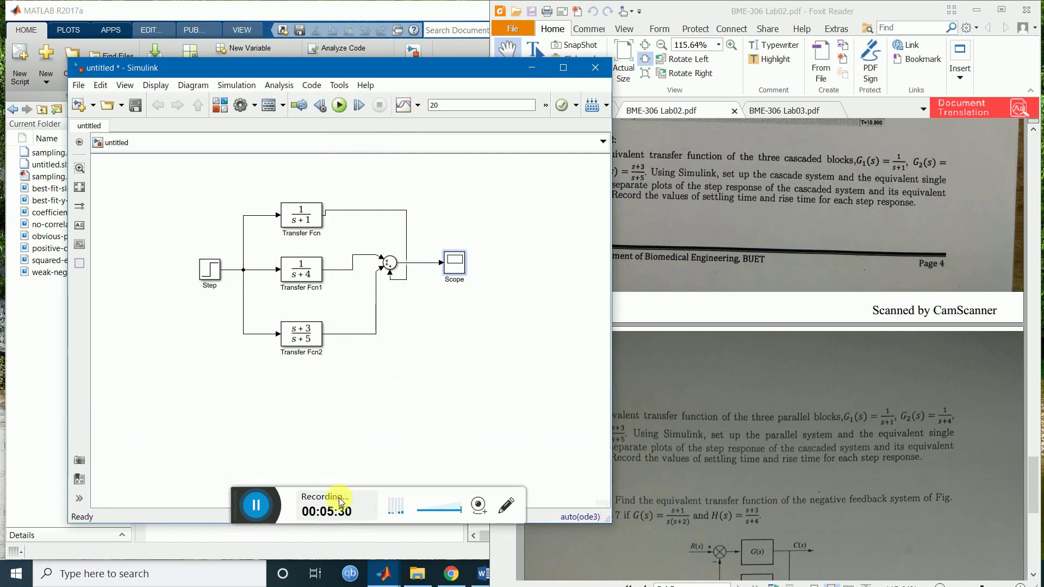
# Step: Add a Transfer Fcn block below the parallel system, aligned under the (s+3)/(s+5) block
pyautogui.moveTo(241, 506); pyautogui.dragTo(232, 542)
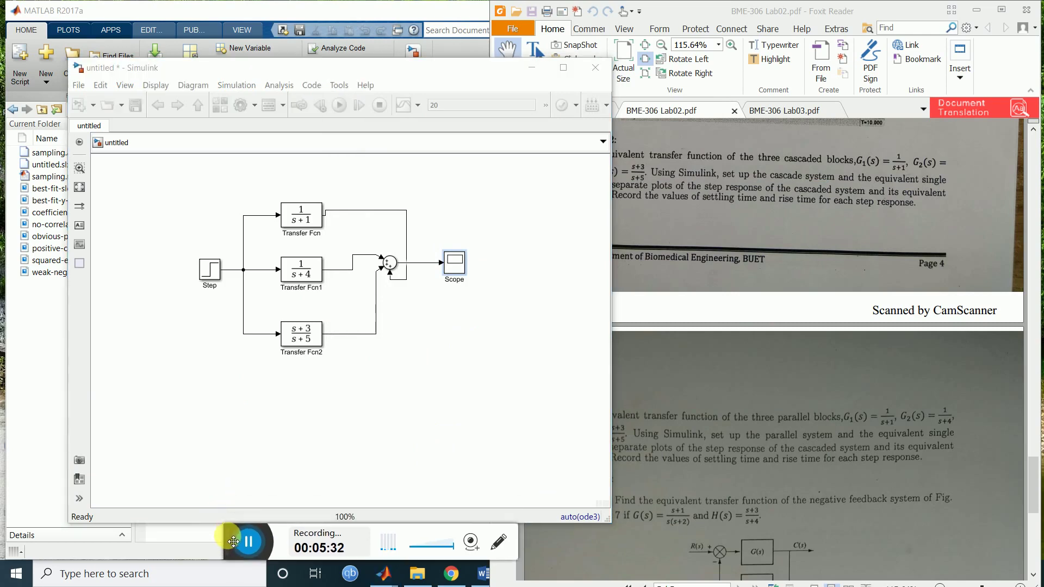
pyautogui.click(289, 410)
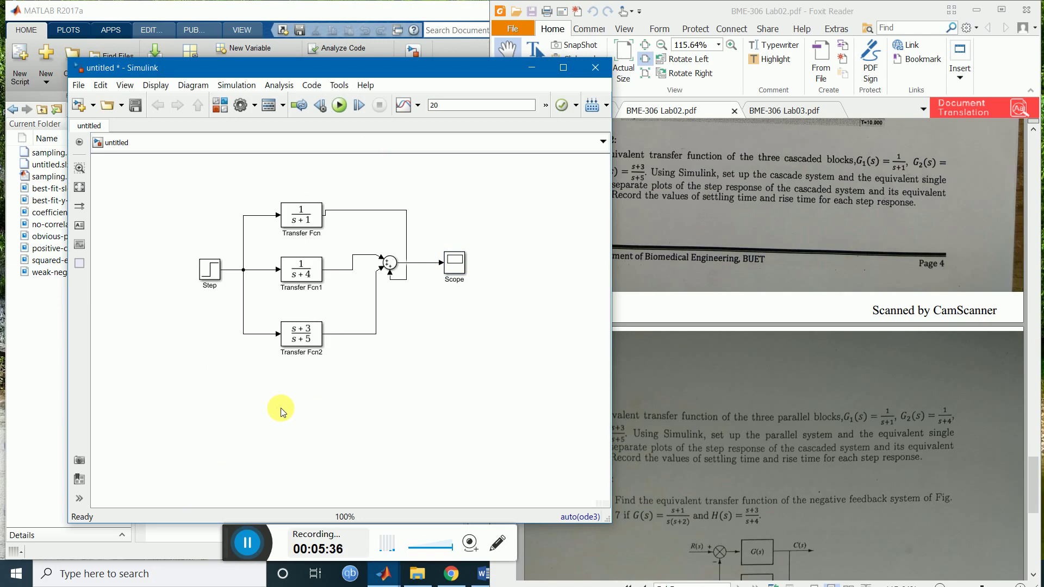
pyautogui.doubleClick(281, 408)
pyautogui.write('transfer')
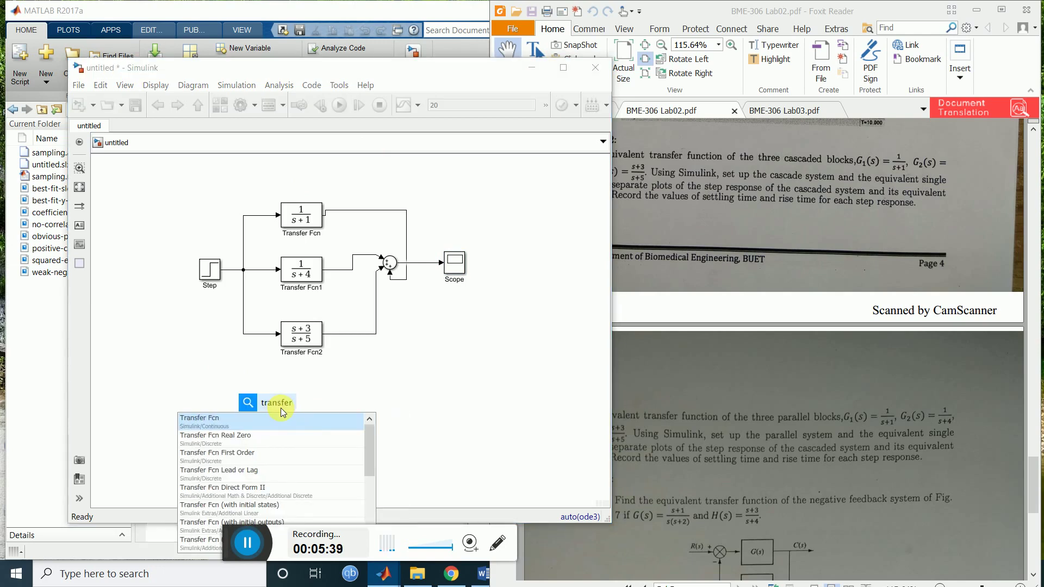
pyautogui.press('Return')
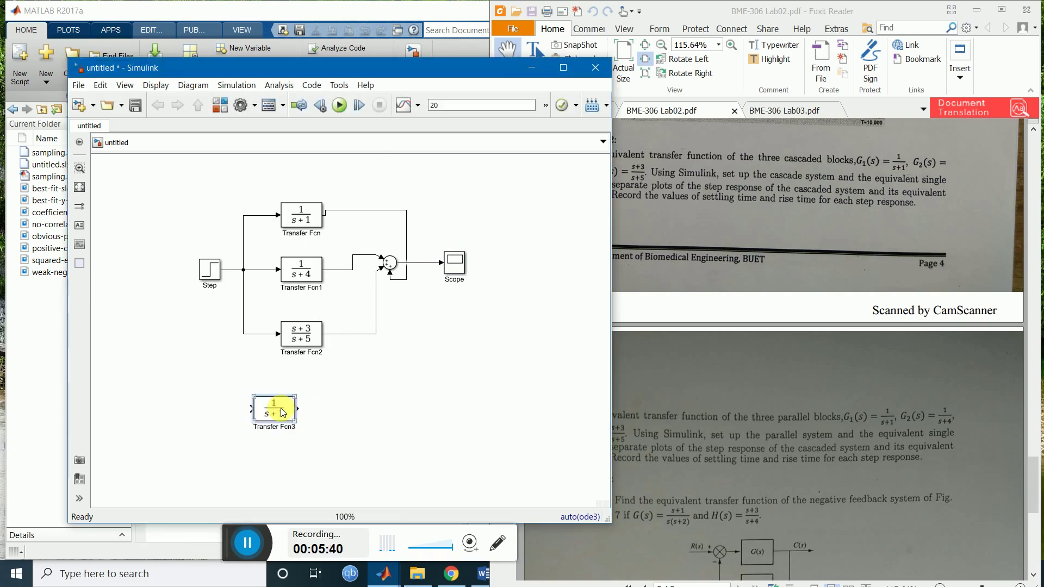
pyautogui.moveTo(282, 411); pyautogui.dragTo(309, 415)
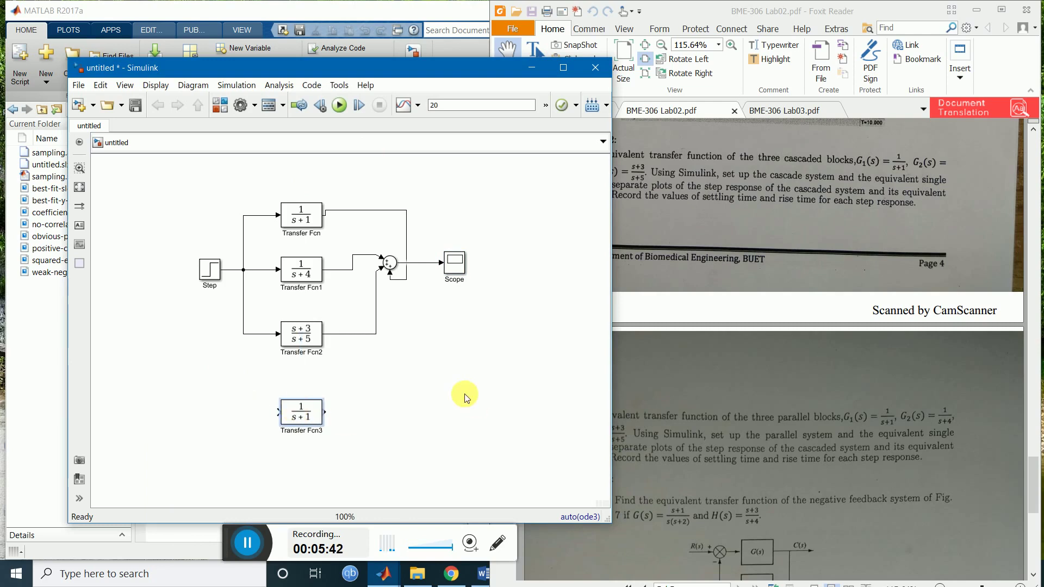
pyautogui.click(434, 414)
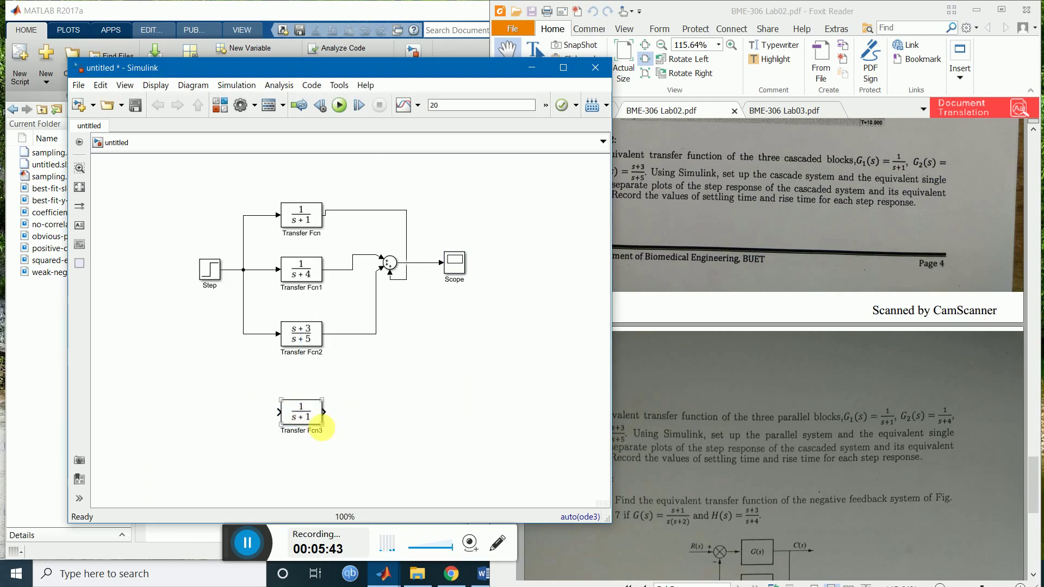
# Step: Add a Step block before the new transfer function block and a Scope after it, aligned in the same row
pyautogui.doubleClick(205, 414)
pyautogui.write('step')
pyautogui.press('Return')
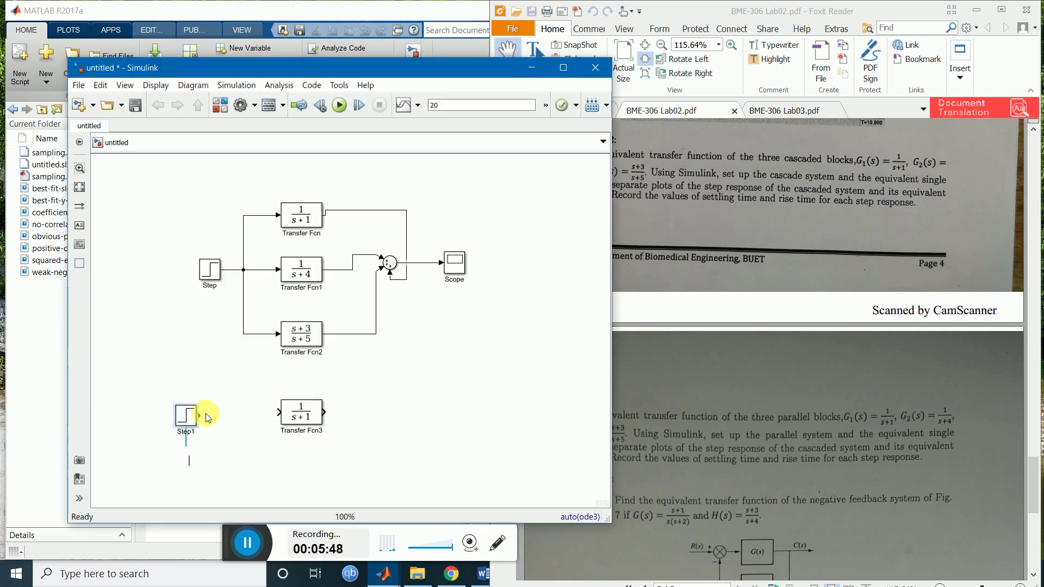
pyautogui.click(435, 403)
pyautogui.write('s')
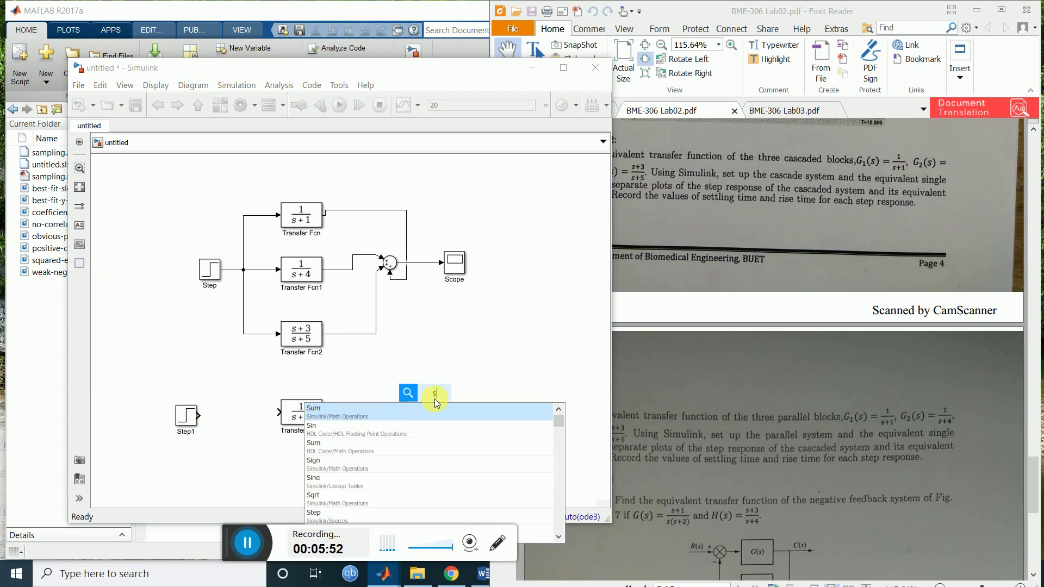
pyautogui.write('co')
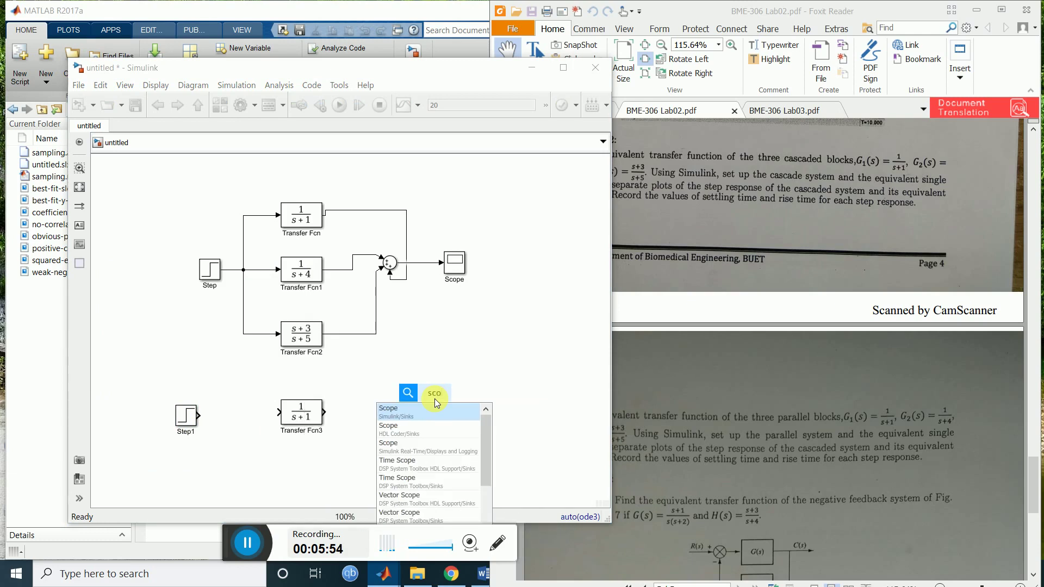
pyautogui.press('Return')
pyautogui.moveTo(437, 403); pyautogui.dragTo(437, 417)
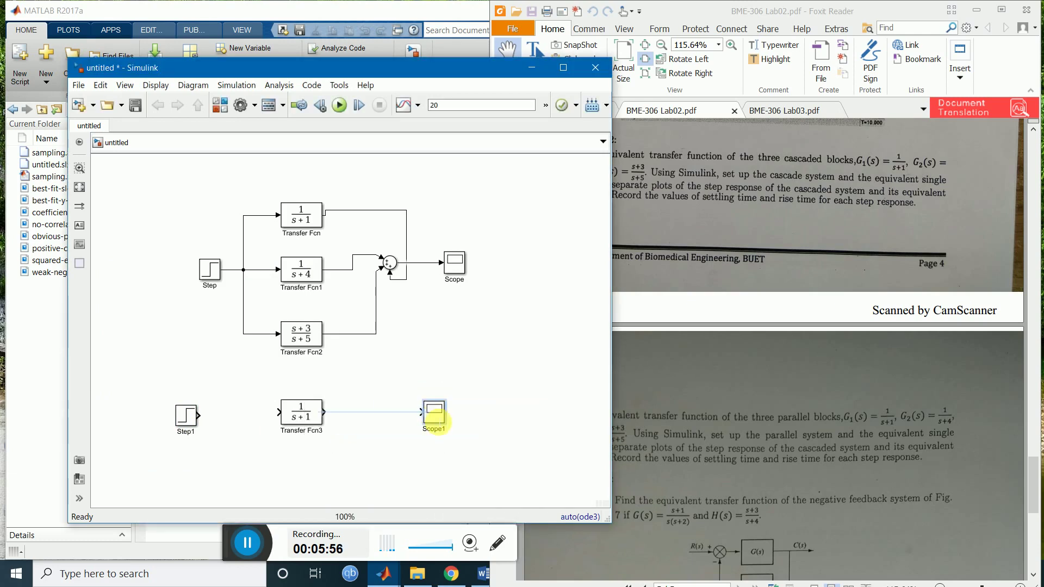
# Step: Connect the new Step block through the lower transfer function block to the new Scope
pyautogui.click(189, 423)
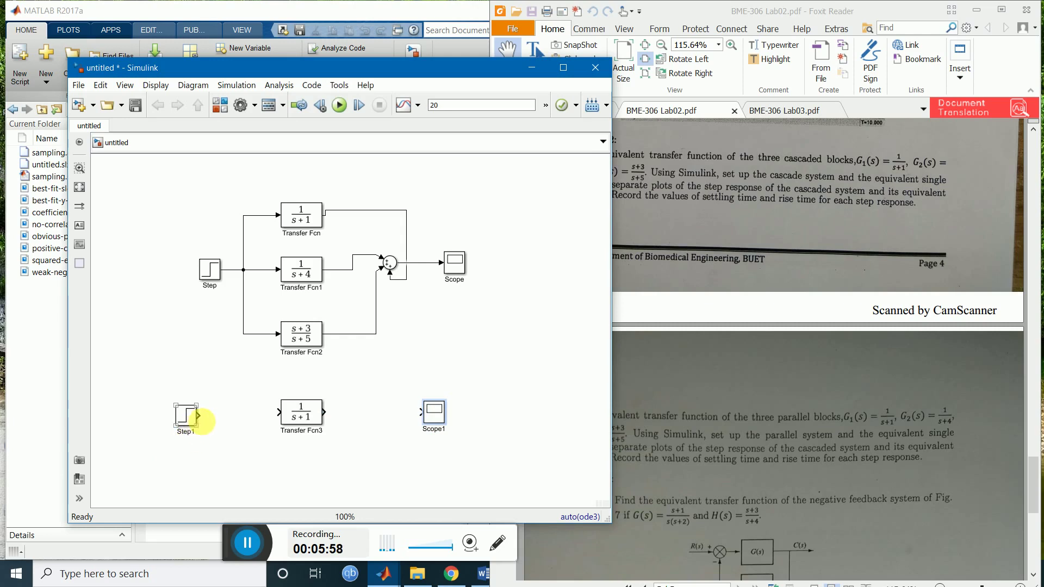
pyautogui.moveTo(199, 416); pyautogui.dragTo(421, 413)
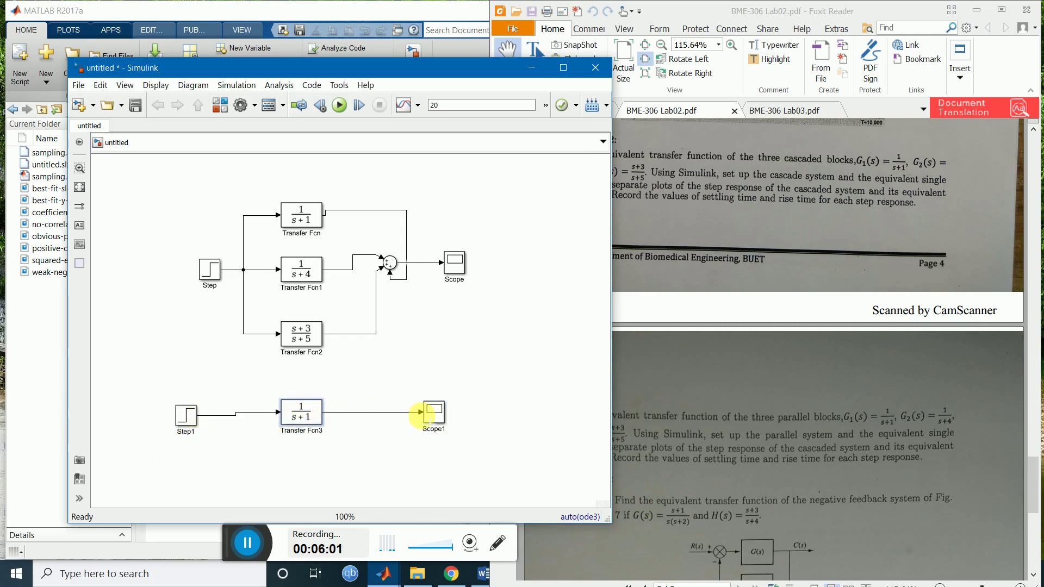
pyautogui.click(397, 387)
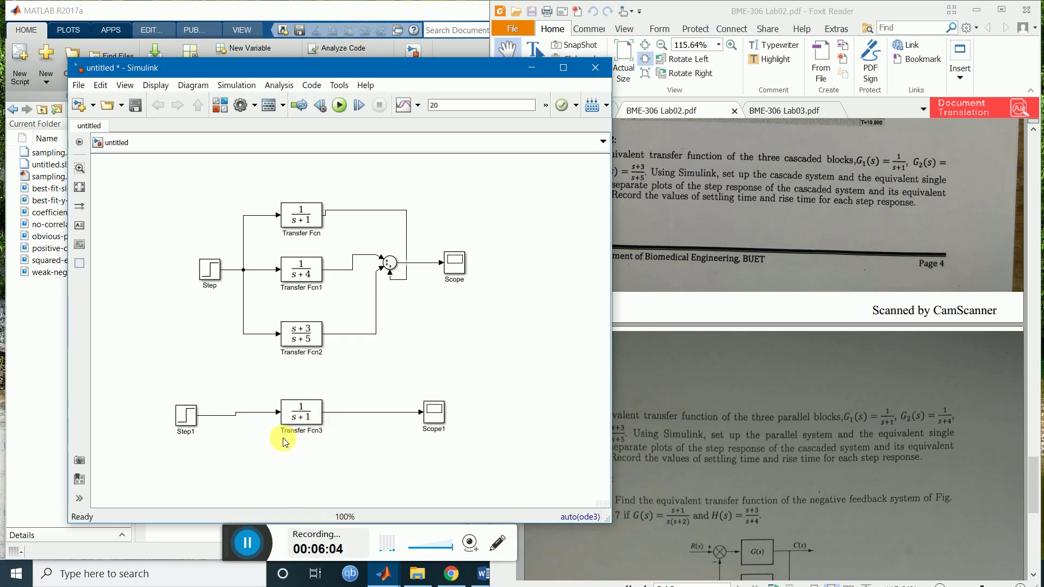
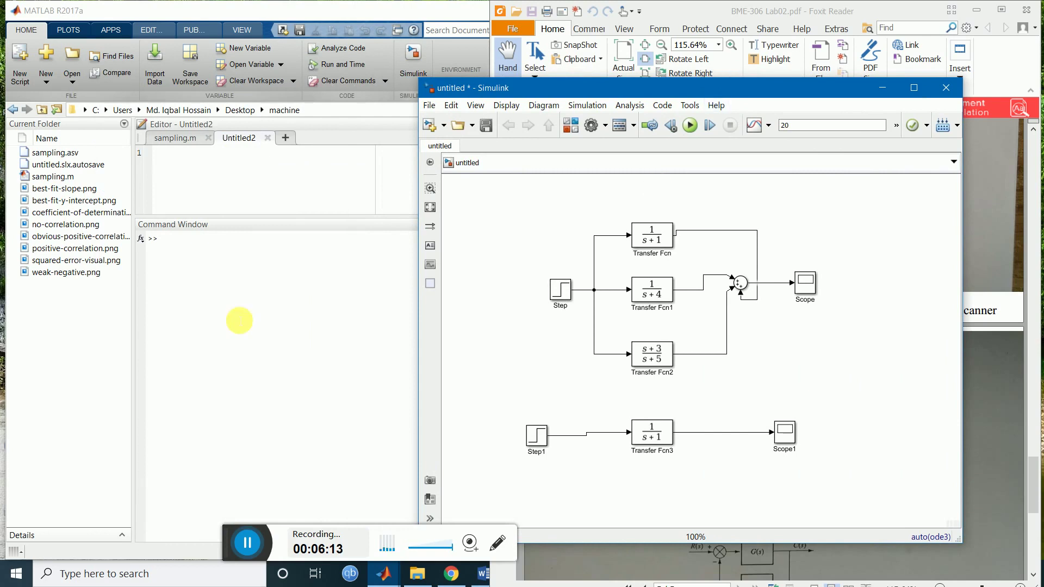
# Step: Switch to the MATLAB command window and define s= tf('s') and g1 = 1/(s+1)
pyautogui.click(230, 249)
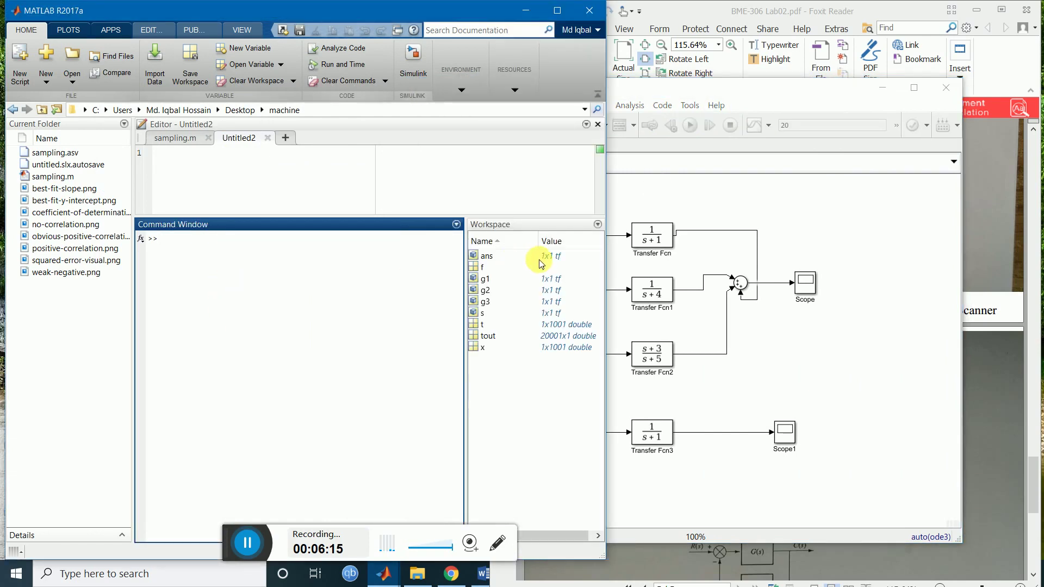
pyautogui.write('s= ')
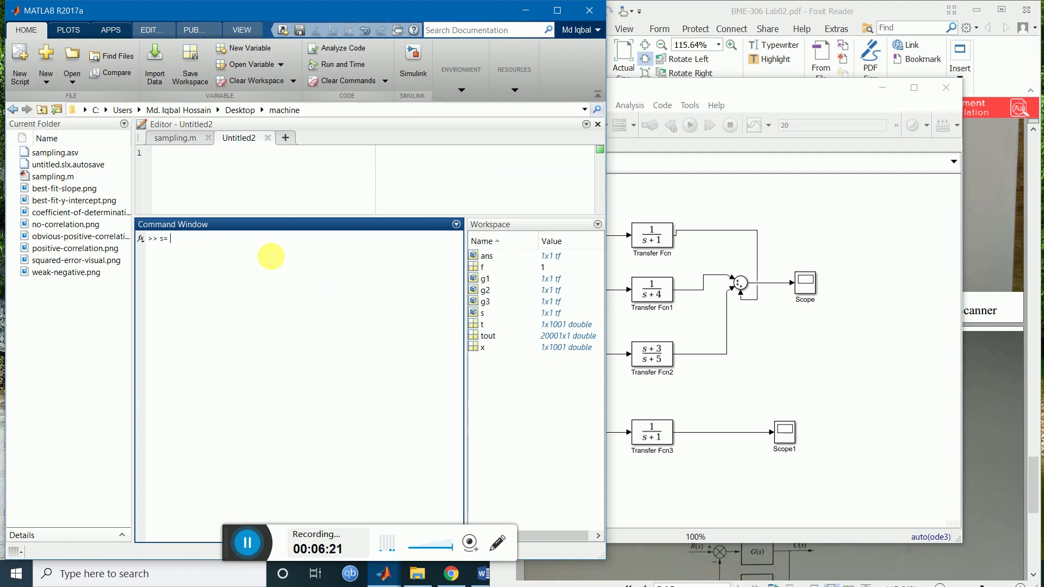
pyautogui.write("tf('s')")
pyautogui.press('Return')
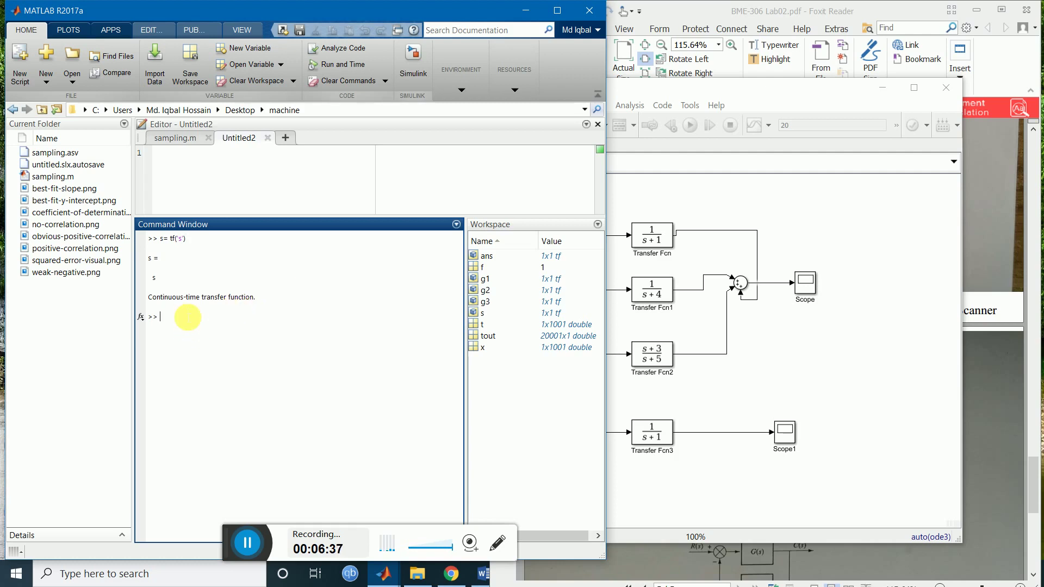
pyautogui.write('g1 = 1/(s+1)')
pyautogui.press('Return')
# Step: Check the second block in the Lab Work-03 text and define g2= 1/(s+4) in the command window
pyautogui.write('g2= ')
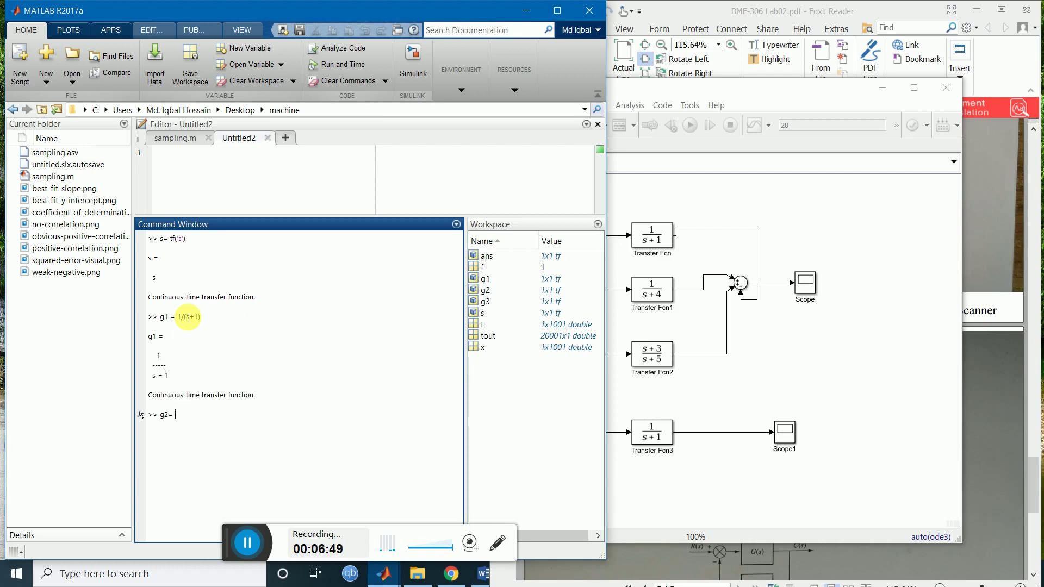
pyautogui.write('1/(')
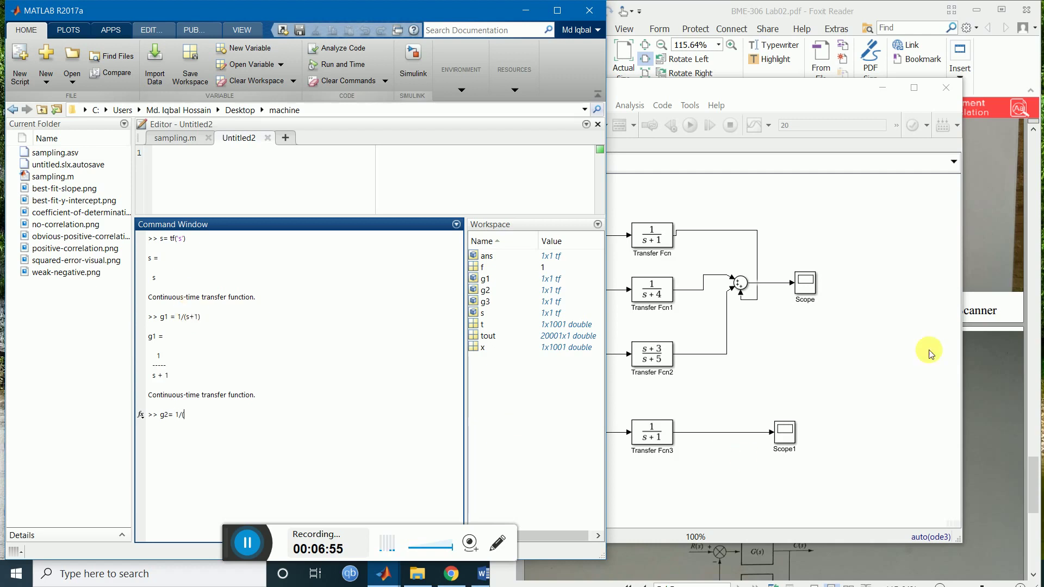
pyautogui.click(1008, 348)
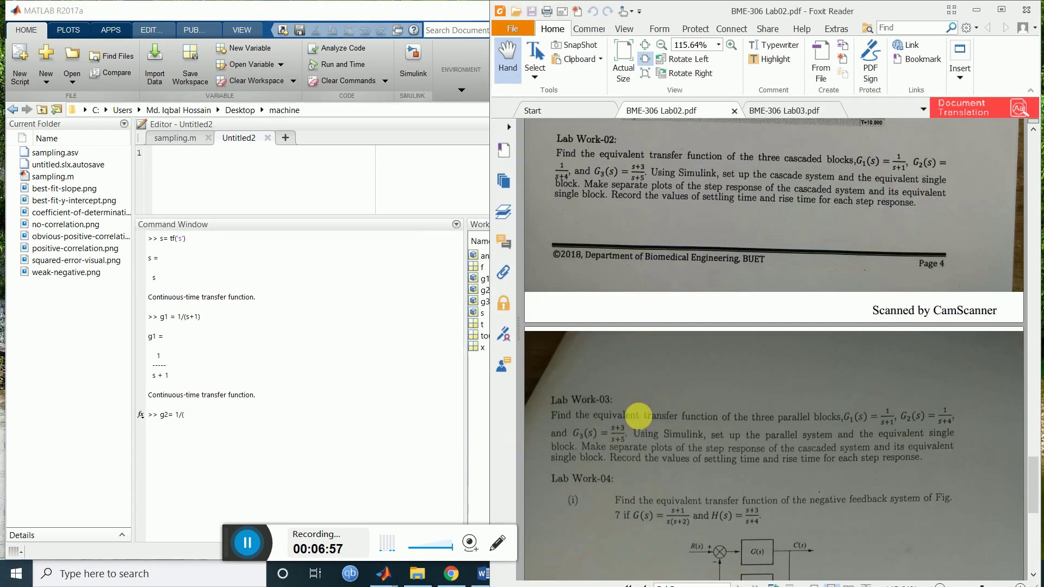
pyautogui.click(206, 416)
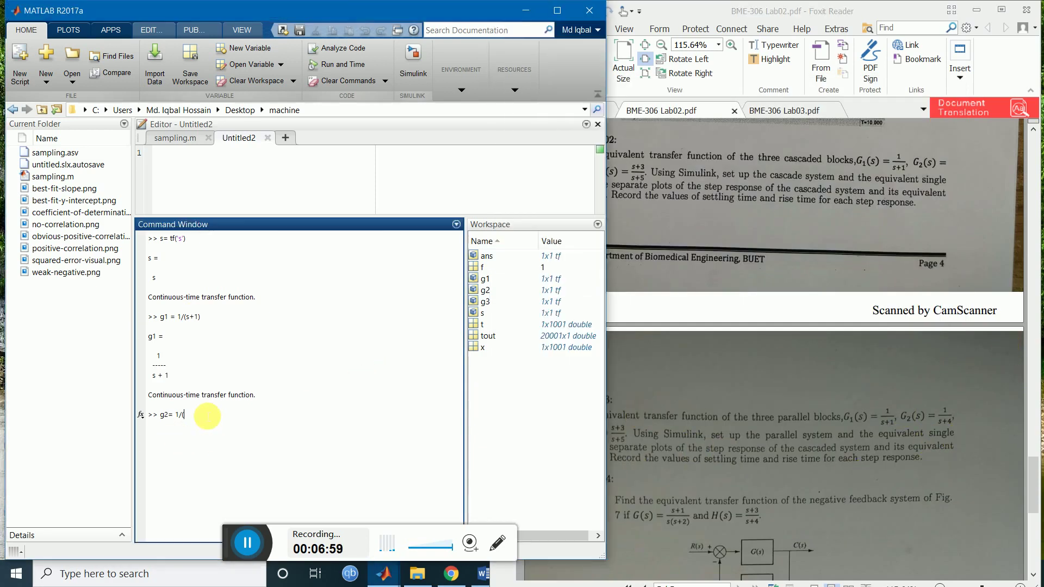
pyautogui.write('+4)')
pyautogui.press('Return')
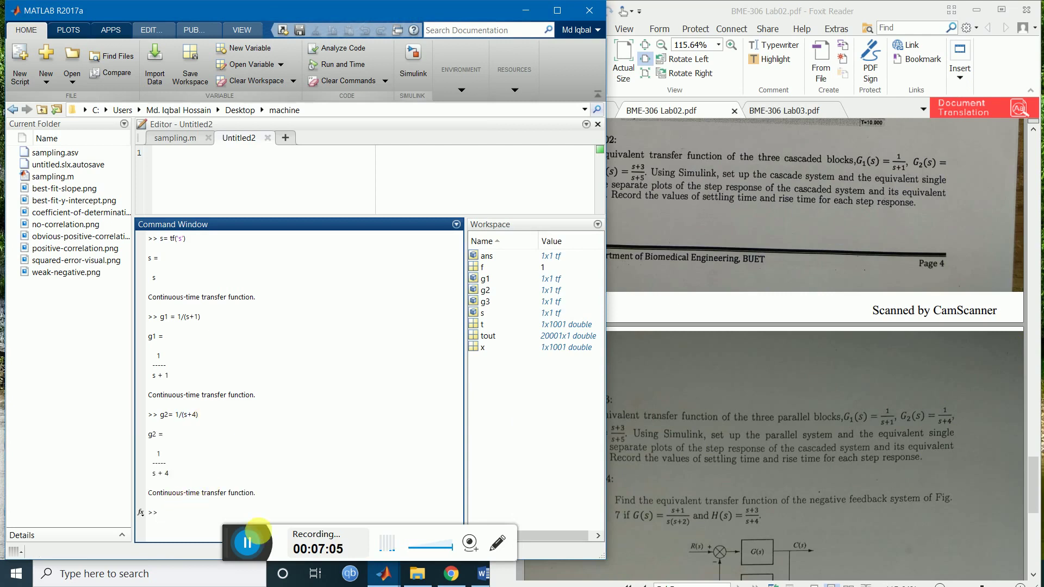
# Step: Define g3 = (s+3)/(s+5) in the command window, dismissing the battery notice
pyautogui.moveTo(231, 544); pyautogui.dragTo(685, 29)
pyautogui.click(174, 521)
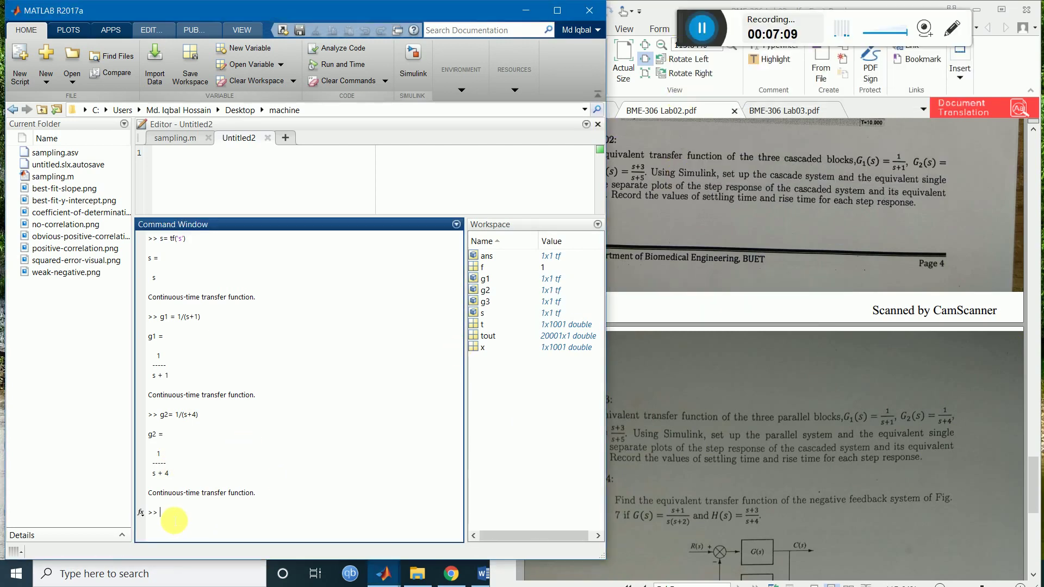
pyautogui.write('g3 =')
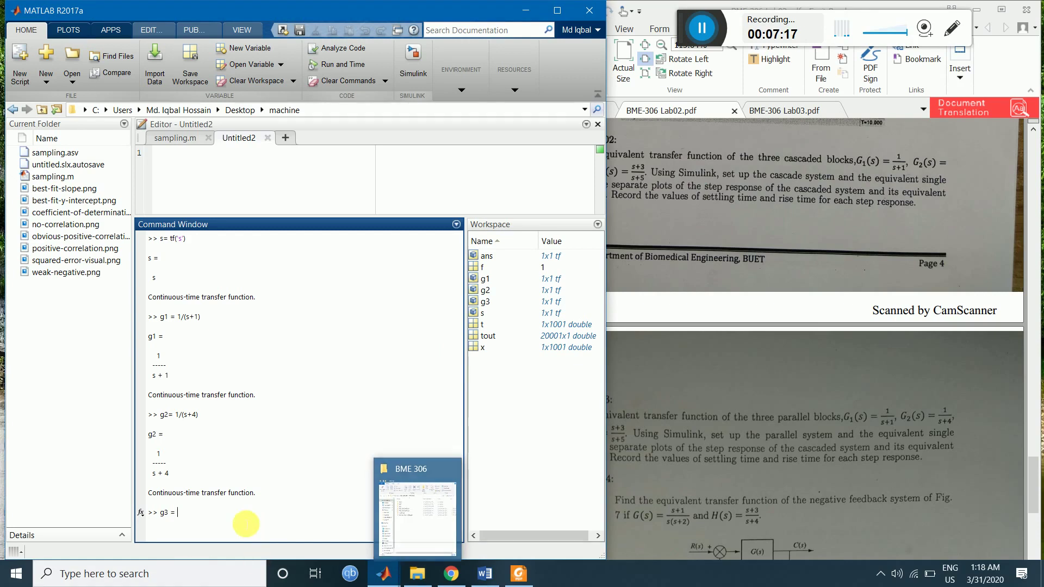
pyautogui.write('+3')
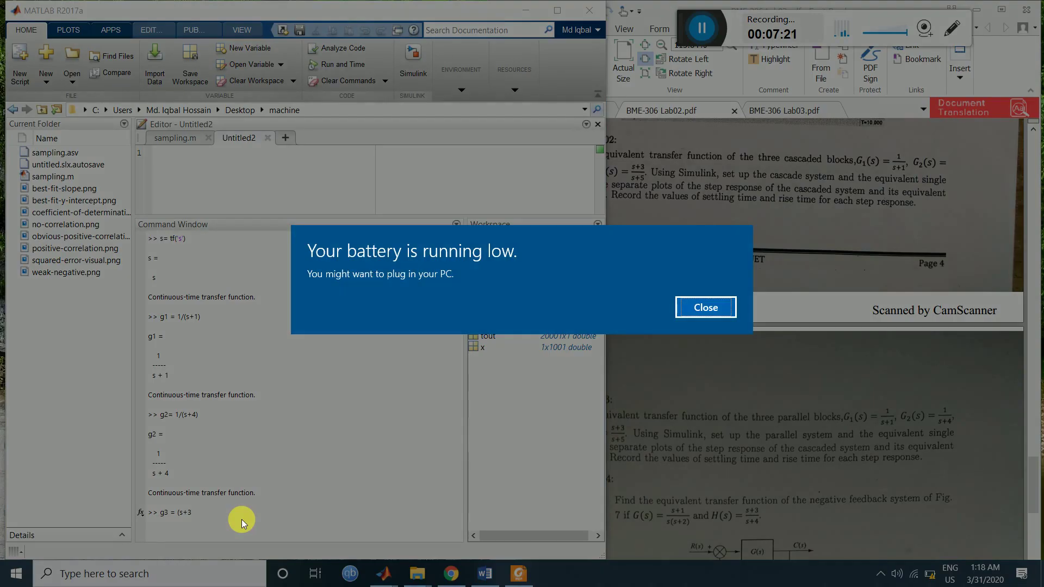
pyautogui.click(707, 305)
pyautogui.click(174, 513)
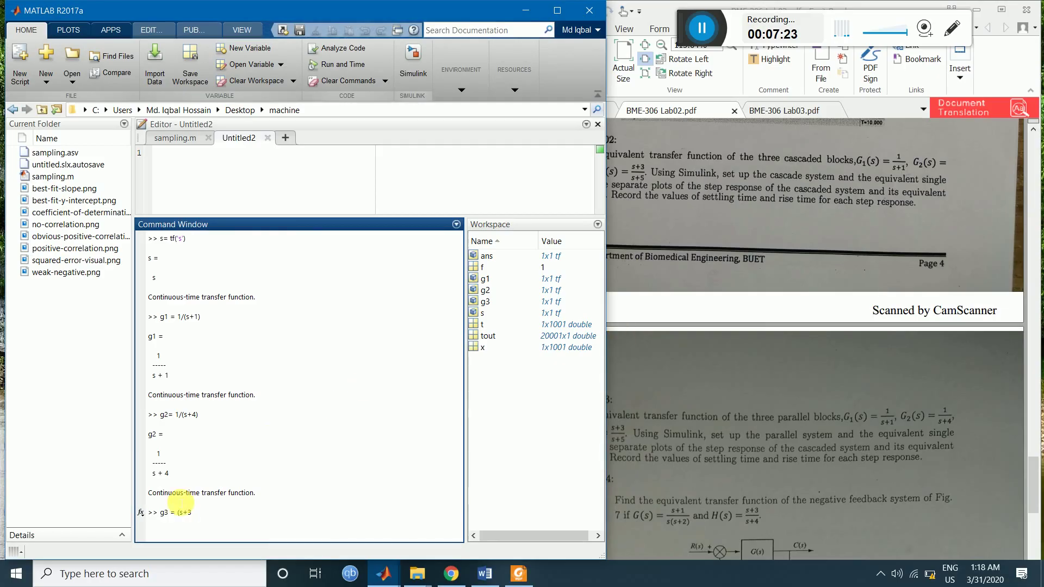
pyautogui.write(')')
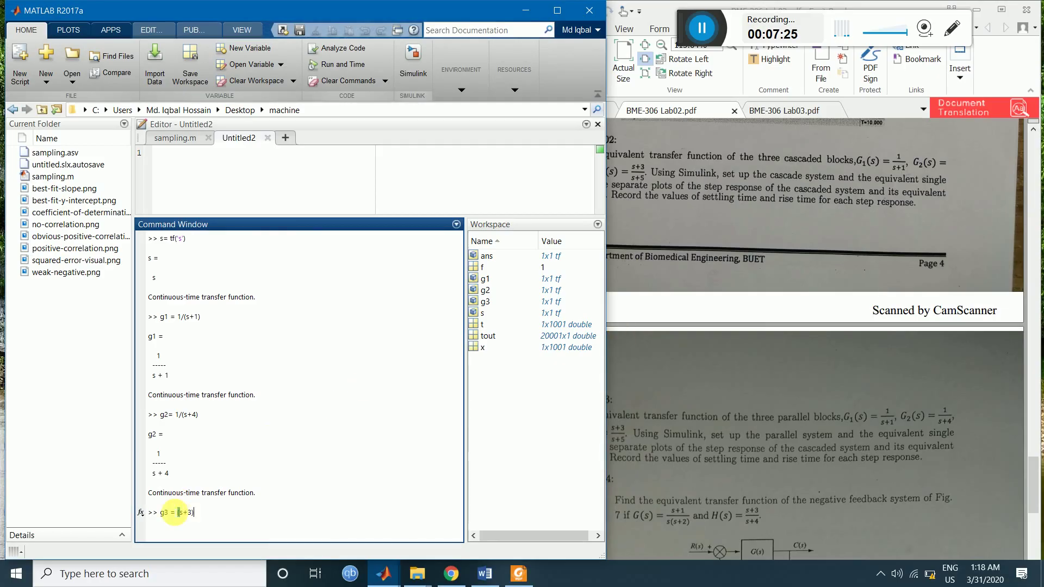
pyautogui.moveTo(684, 28); pyautogui.dragTo(383, 497)
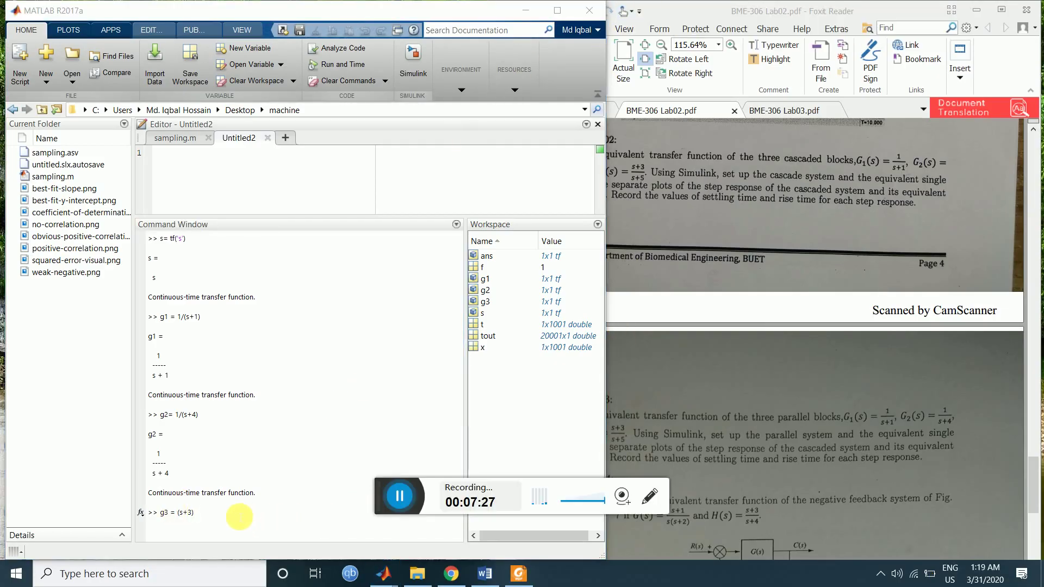
pyautogui.click(236, 517)
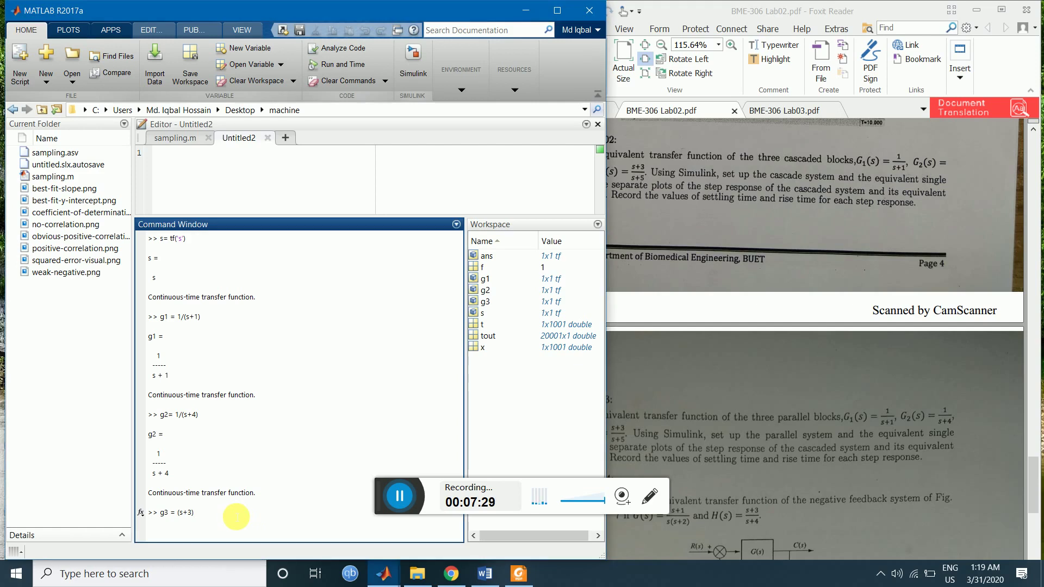
pyautogui.write('/(s+5)')
pyautogui.press('Return')
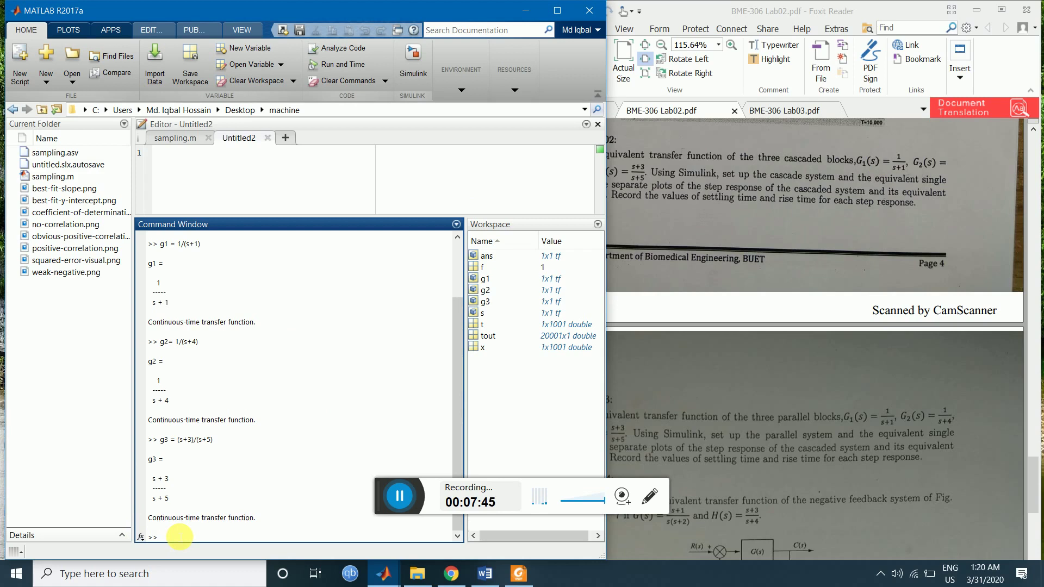
# Step: Compute the equivalent transfer function of the three parallel blocks with parallel(g1,parallel(g2,g3))
pyautogui.write('rallel(g')
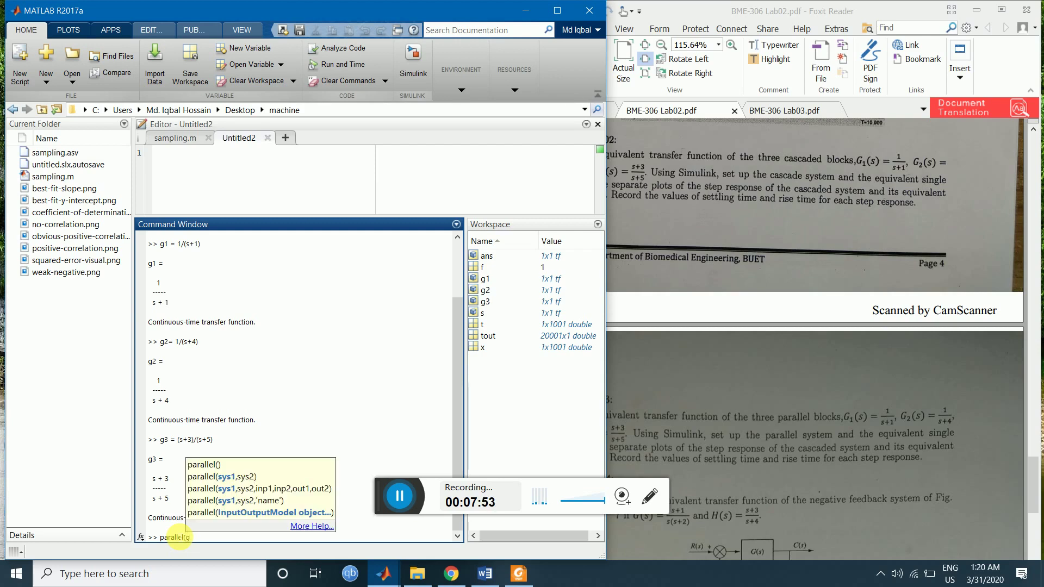
pyautogui.write('1,par')
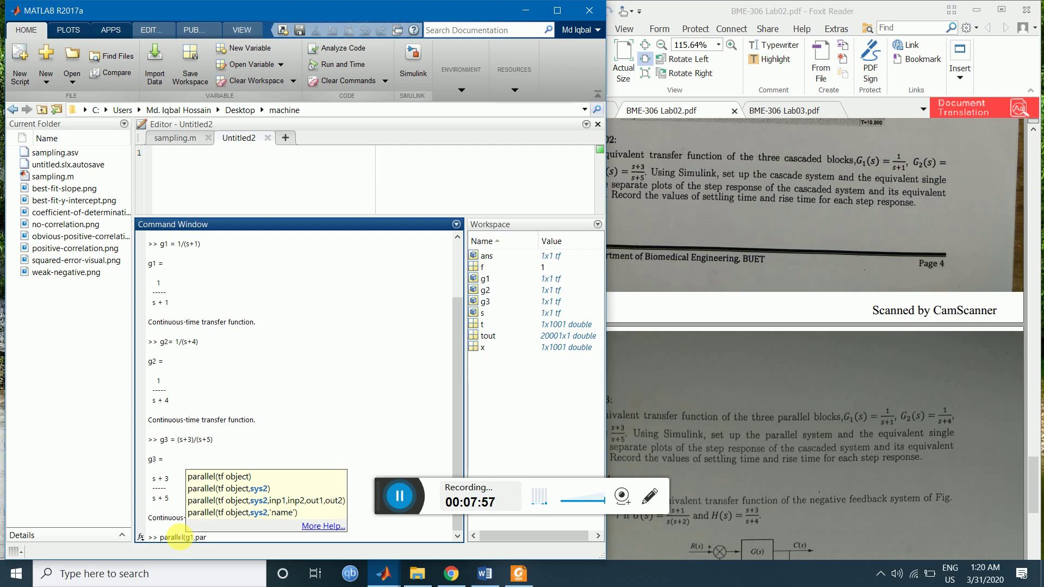
pyautogui.write('allel(g2,g3)')
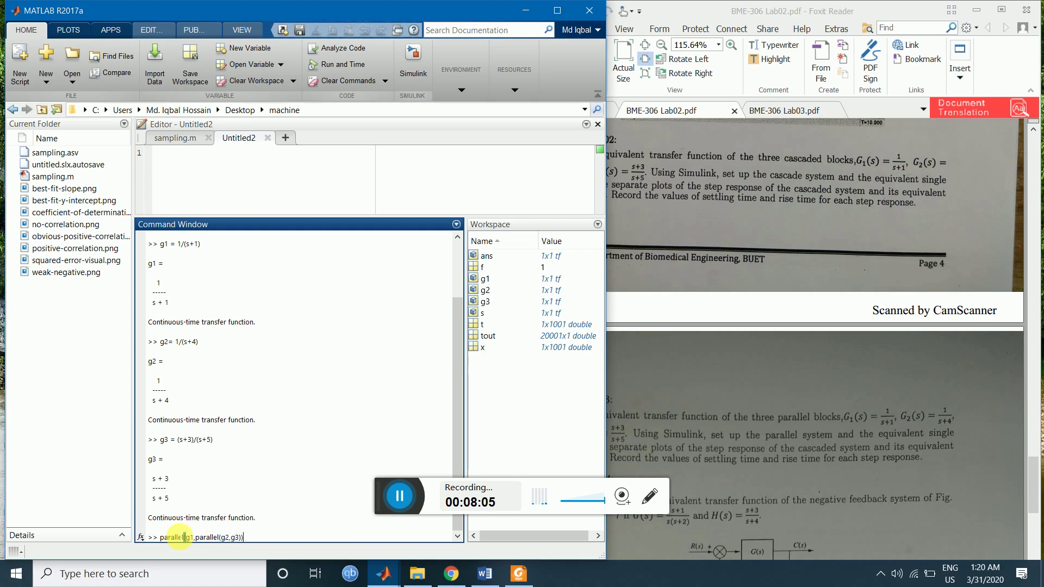
pyautogui.press('Return')
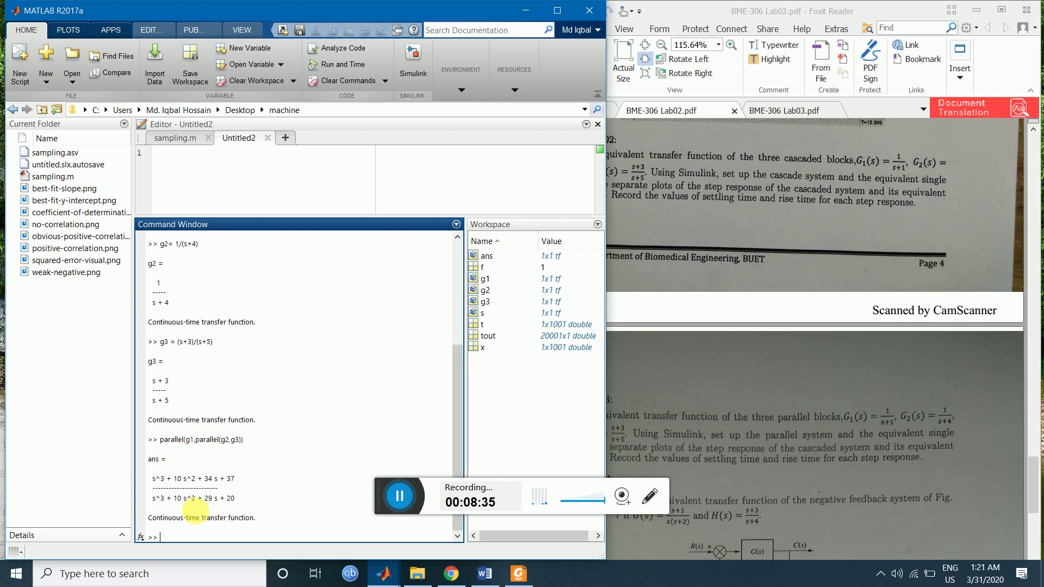
pyautogui.click(272, 422)
pyautogui.click(683, 354)
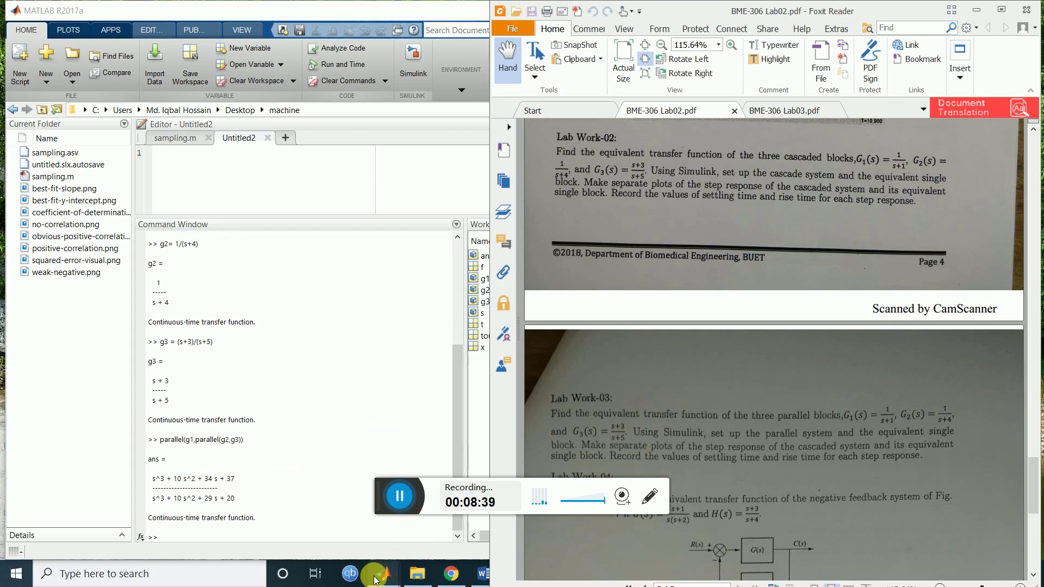
# Step: Return to the Simulink model and set the numerator coefficients of the Transfer Fcn3 block to [1 10 34 37]
pyautogui.moveTo(374, 577)
pyautogui.click(422, 530)
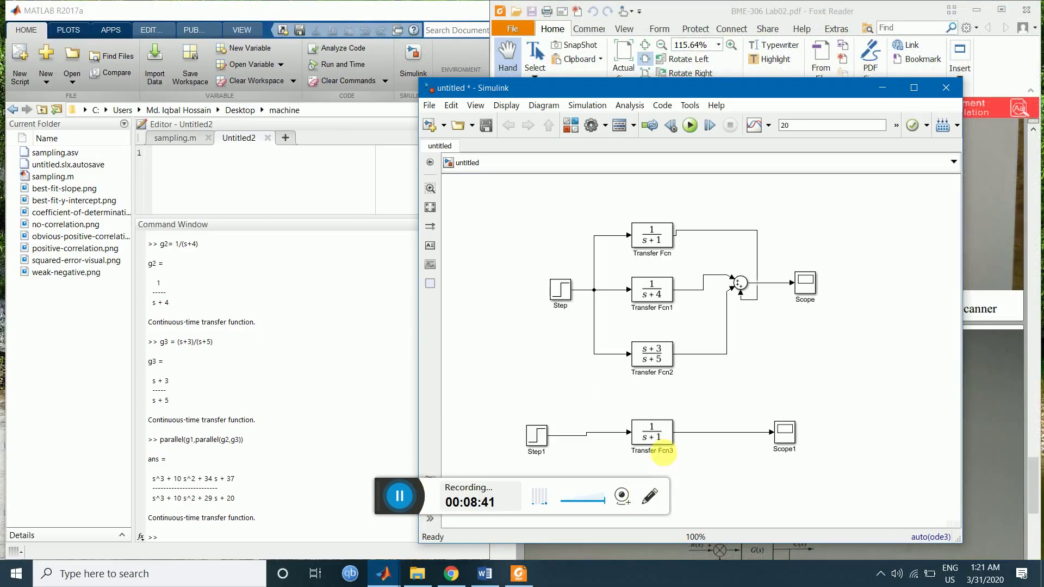
pyautogui.doubleClick(652, 432)
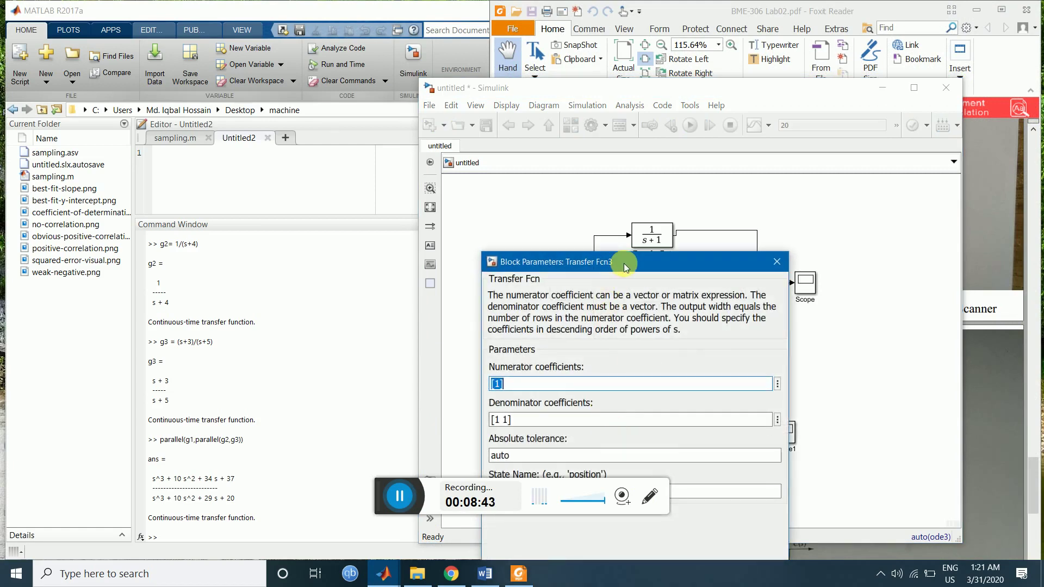
pyautogui.moveTo(625, 263); pyautogui.dragTo(687, 94)
pyautogui.click(610, 215)
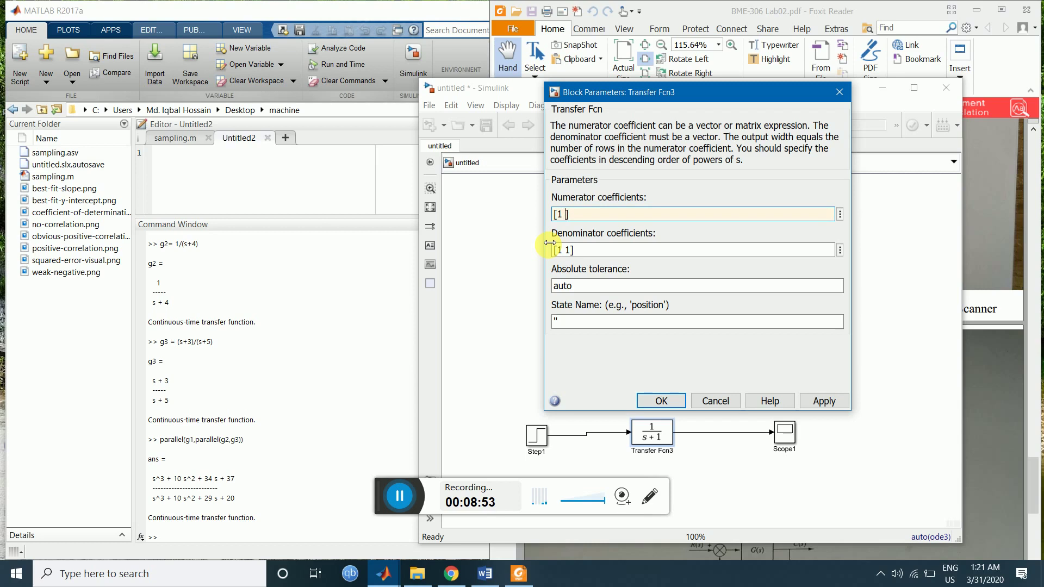
pyautogui.write('10 34')
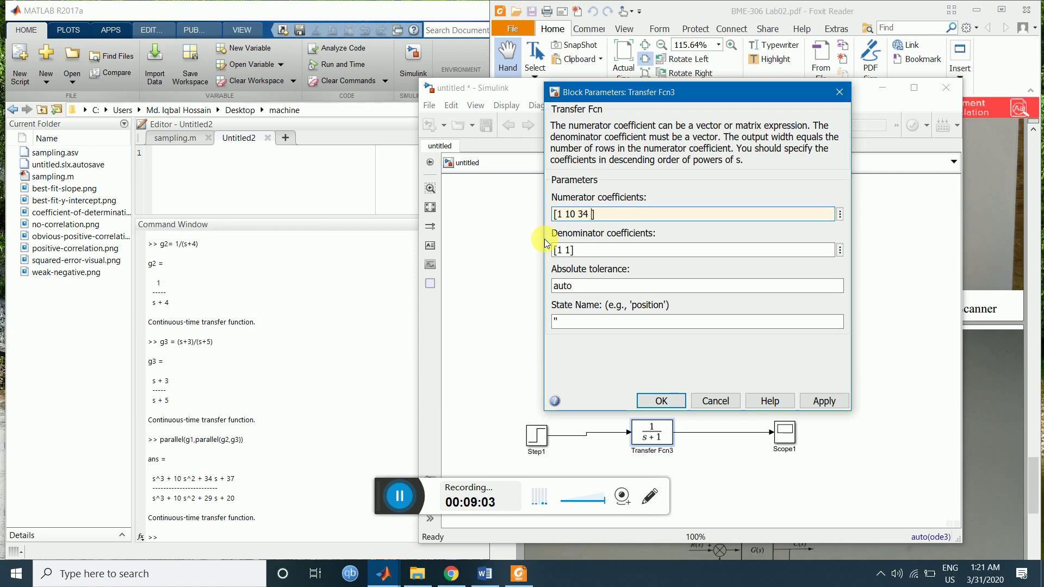
pyautogui.write(' 37')
# Step: Set the denominator coefficients of Transfer Fcn3 to [1 10 29 20] and apply the block parameters
pyautogui.tripleClick(622, 250)
pyautogui.click(622, 251)
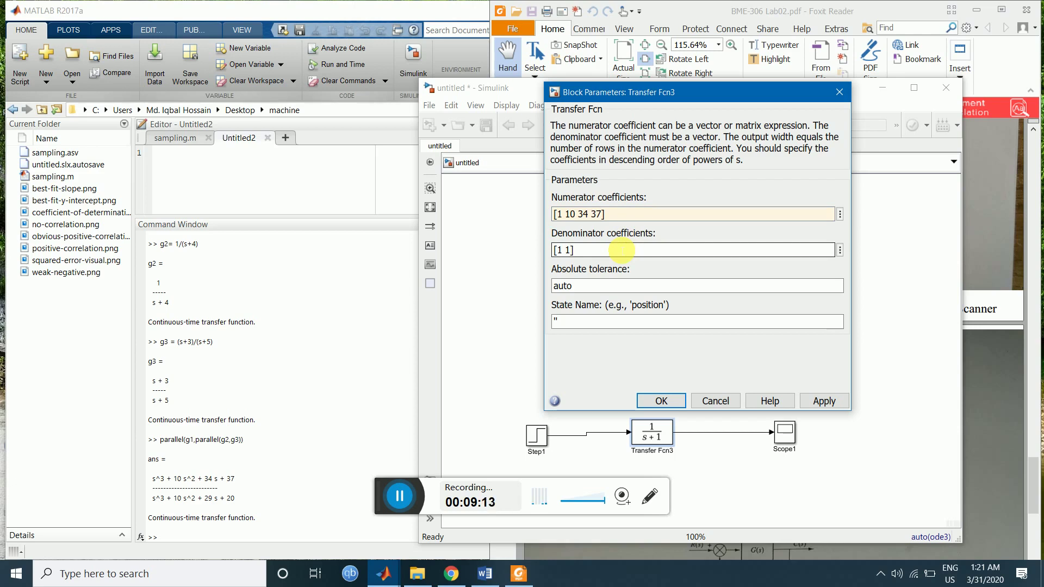
pyautogui.write('1')
pyautogui.press('BackSpace')
pyautogui.write('0 29')
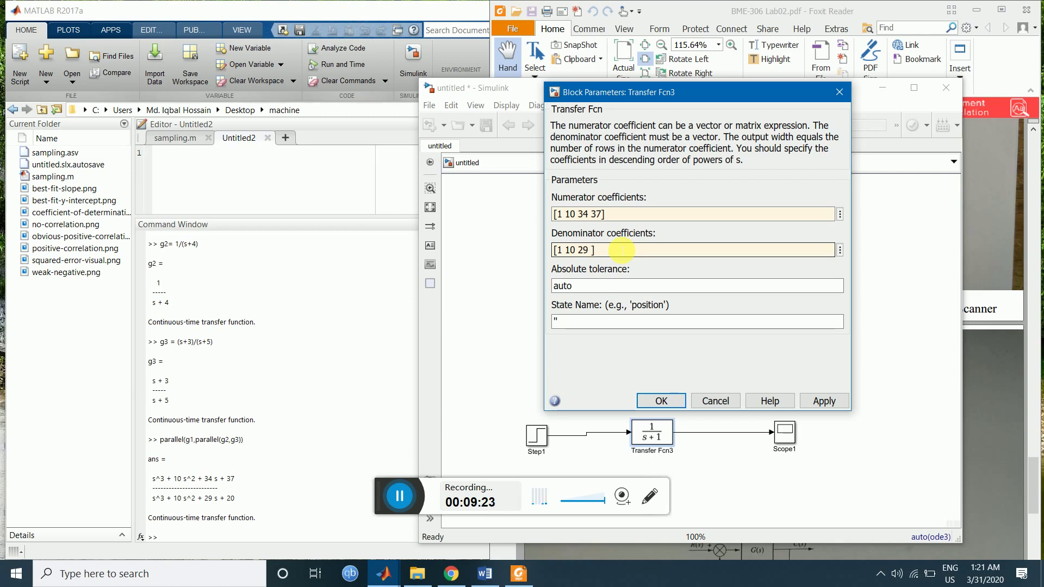
pyautogui.write('20')
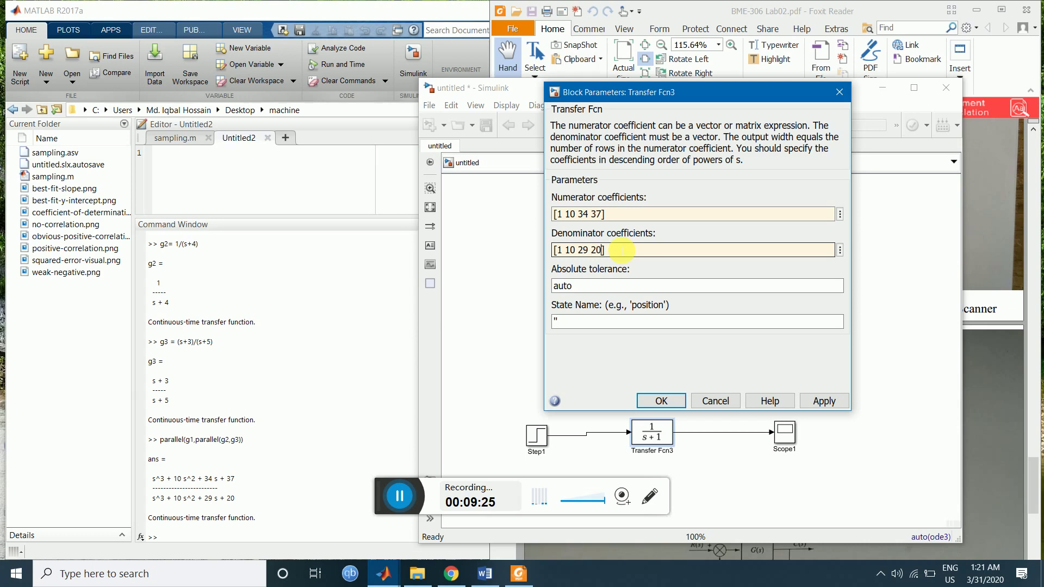
pyautogui.click(661, 400)
# Step: Enlarge the Transfer Fcn3 block until it has room for its full third-order transfer function expression
pyautogui.click(635, 430)
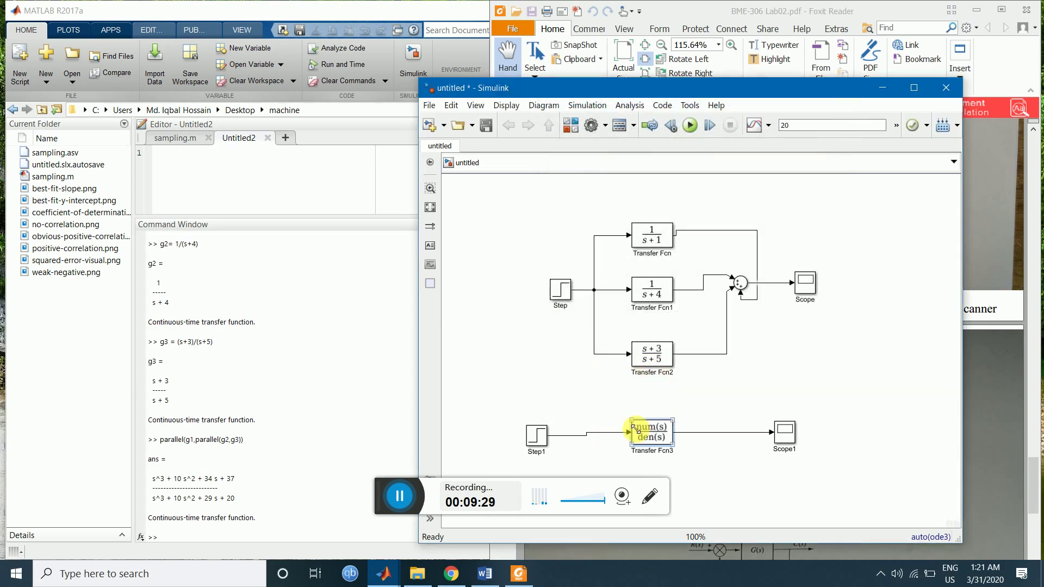
pyautogui.moveTo(633, 423); pyautogui.dragTo(600, 409)
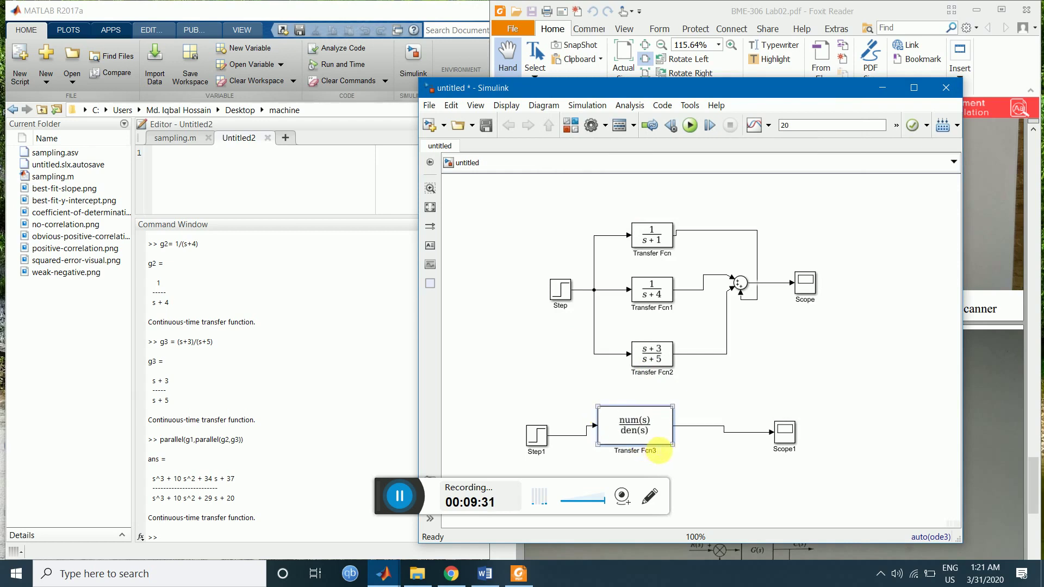
pyautogui.moveTo(675, 446); pyautogui.dragTo(735, 459)
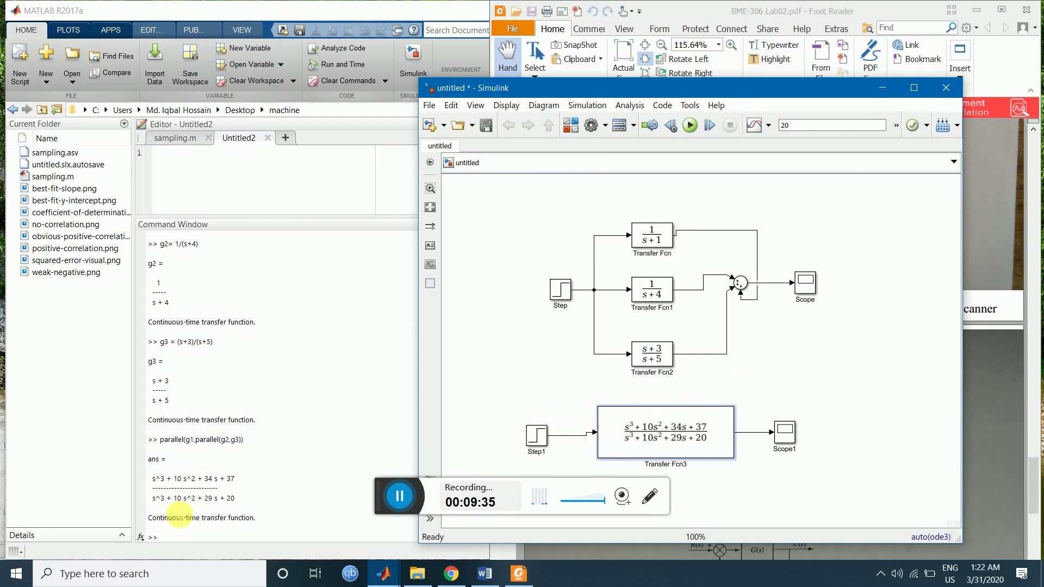
pyautogui.click(516, 398)
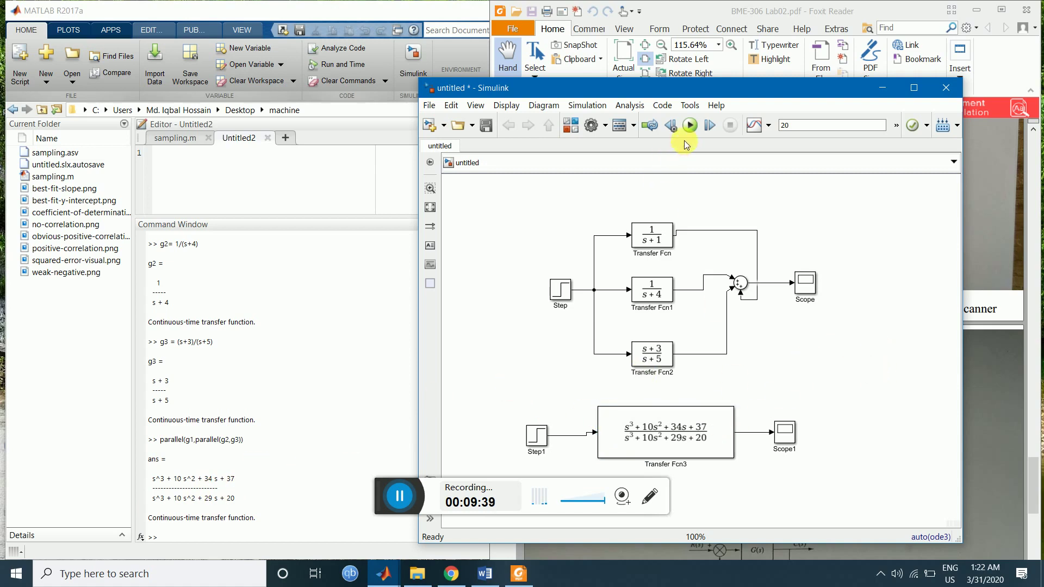
# Step: Run the simulation and open the Scope1 plot of the equivalent block, placing its window beside the model
pyautogui.click(690, 125)
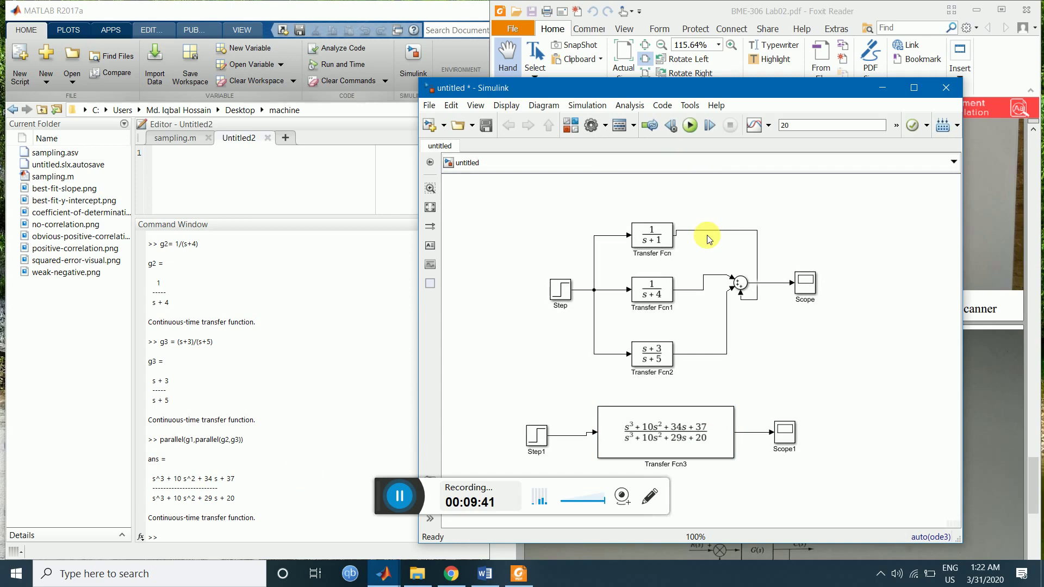
pyautogui.click(784, 442)
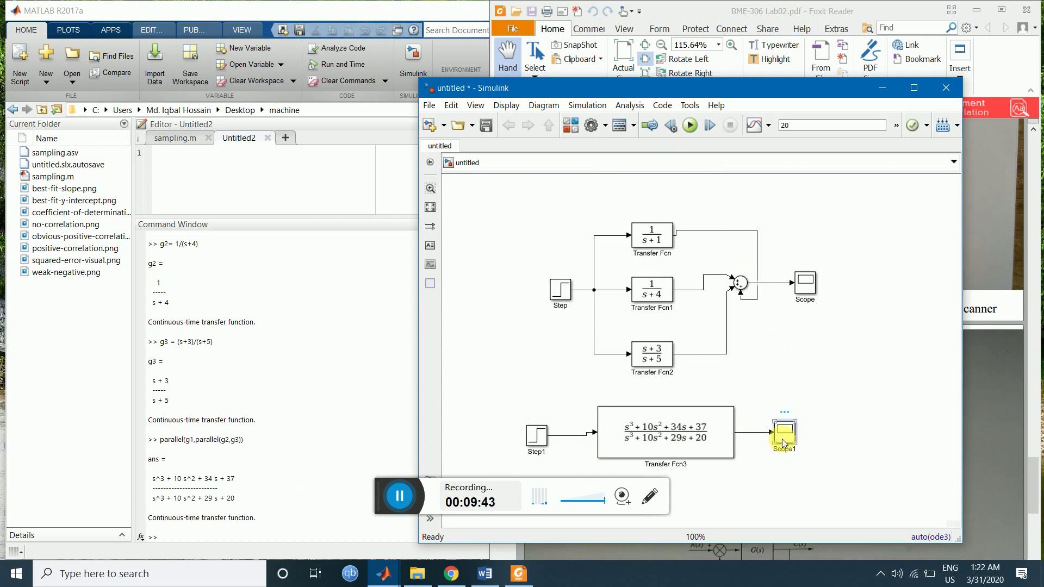
pyautogui.doubleClick(784, 441)
pyautogui.moveTo(546, 117); pyautogui.dragTo(352, 103)
pyautogui.click(601, 175)
# Step: Open the parallel system's Scope beside Scope1, compare the two step responses, and close both plots
pyautogui.click(809, 288)
pyautogui.doubleClick(808, 288)
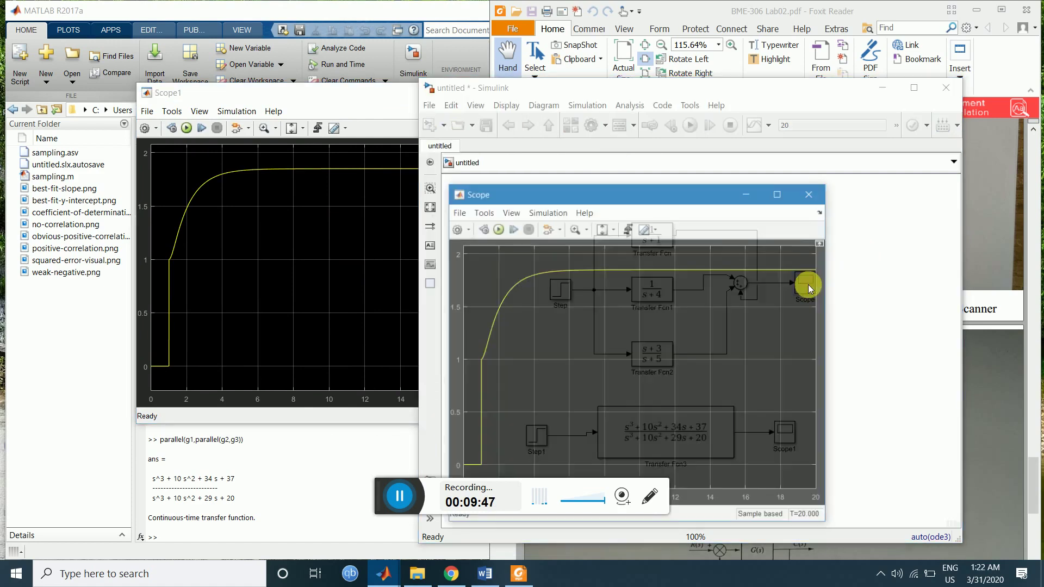
pyautogui.moveTo(683, 194); pyautogui.dragTo(686, 108)
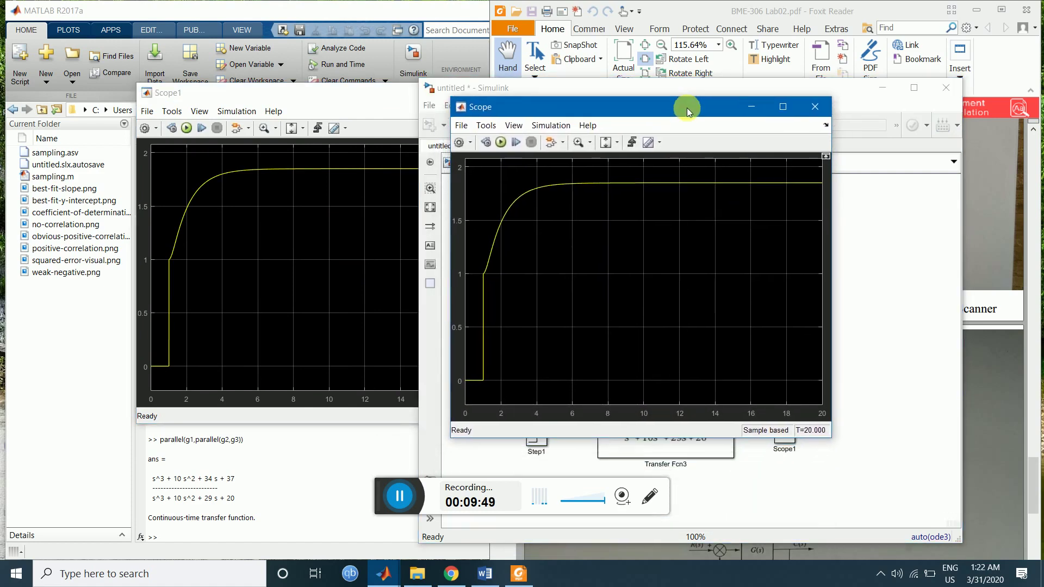
pyautogui.click(379, 103)
pyautogui.moveTo(589, 105); pyautogui.dragTo(688, 84)
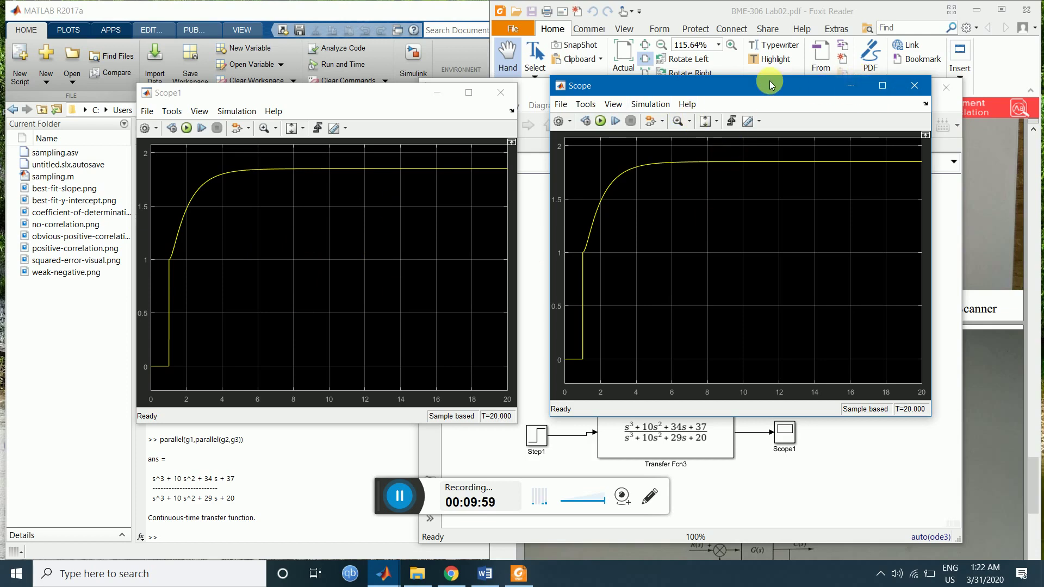
pyautogui.click(926, 87)
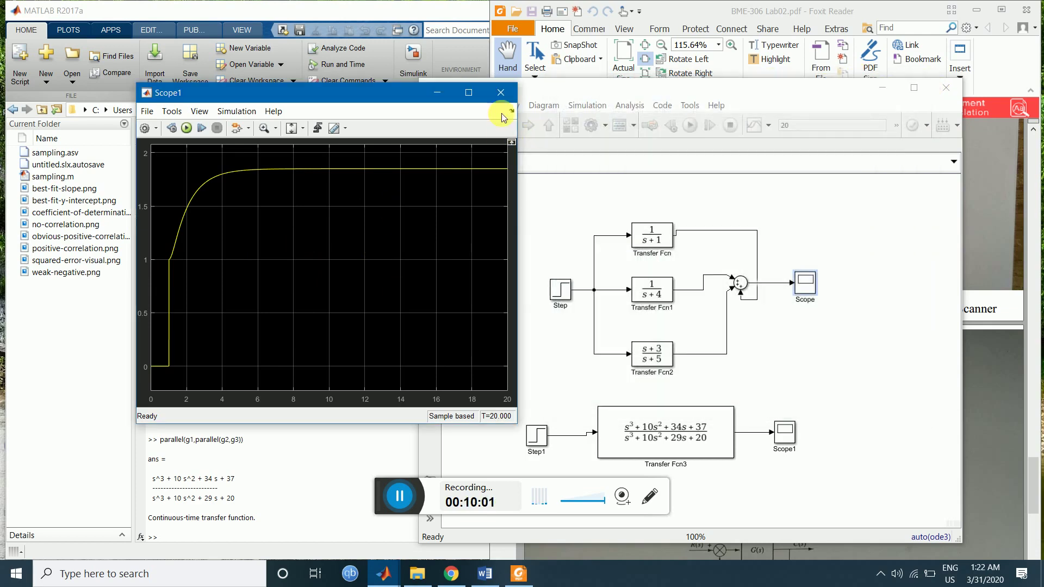
pyautogui.click(502, 95)
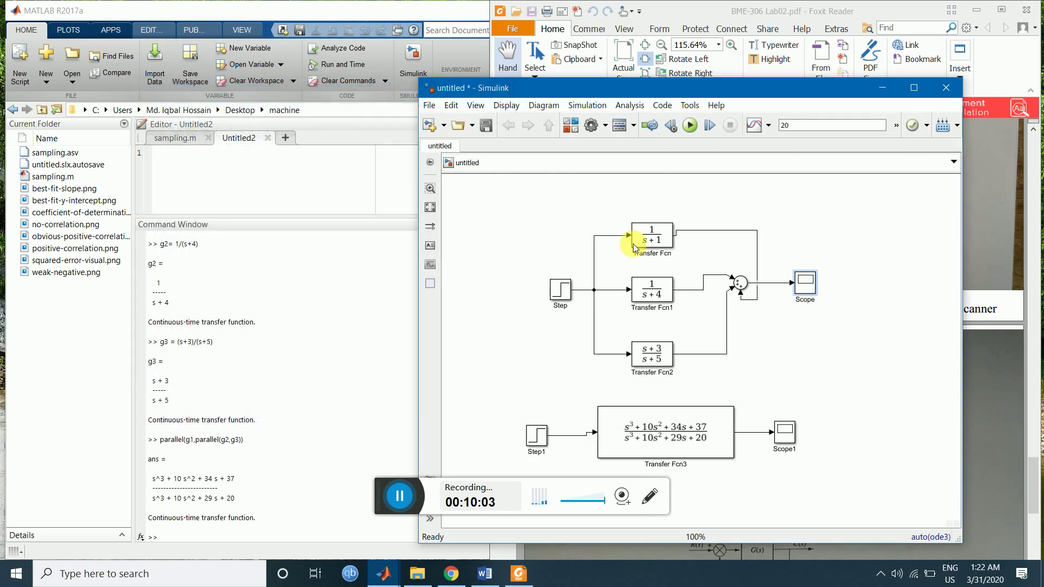
# Step: Delete the Step1 and Scope1 blocks along with the dangling signal lines on both sides of Transfer Fcn3
pyautogui.click(621, 427)
pyautogui.click(826, 438)
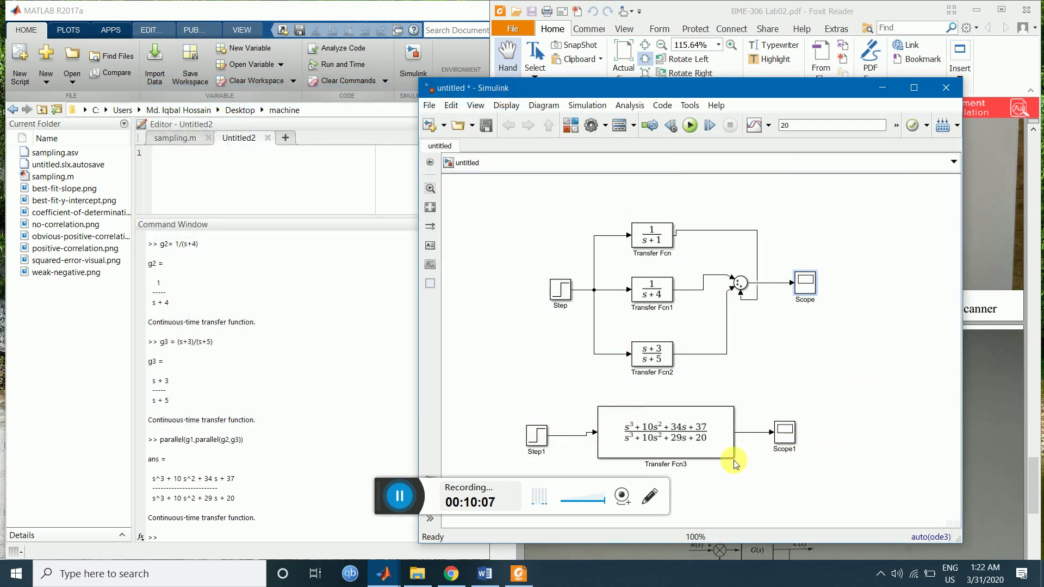
pyautogui.click(534, 447)
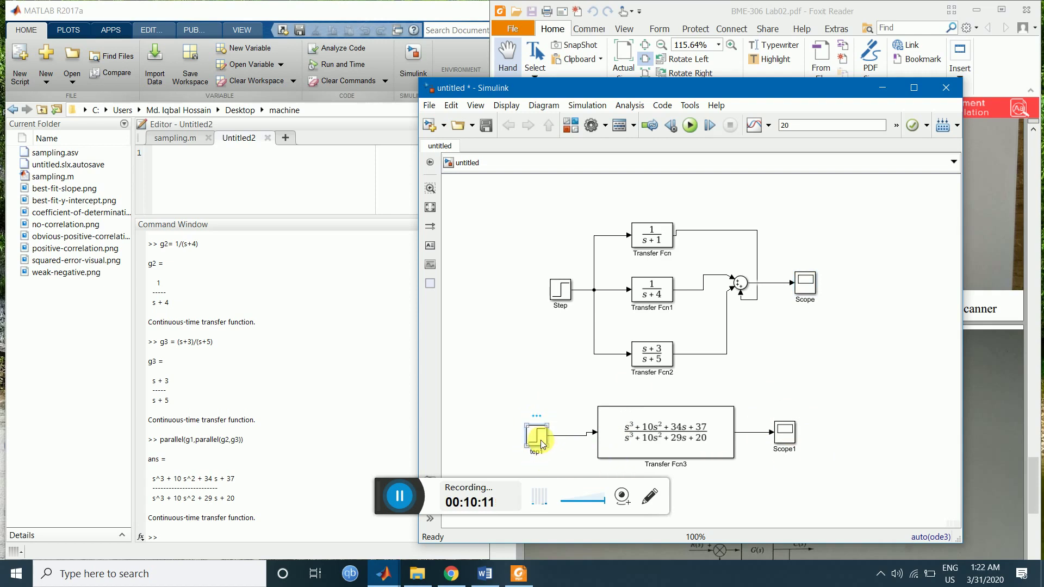
pyautogui.press('Delete')
pyautogui.click(792, 435)
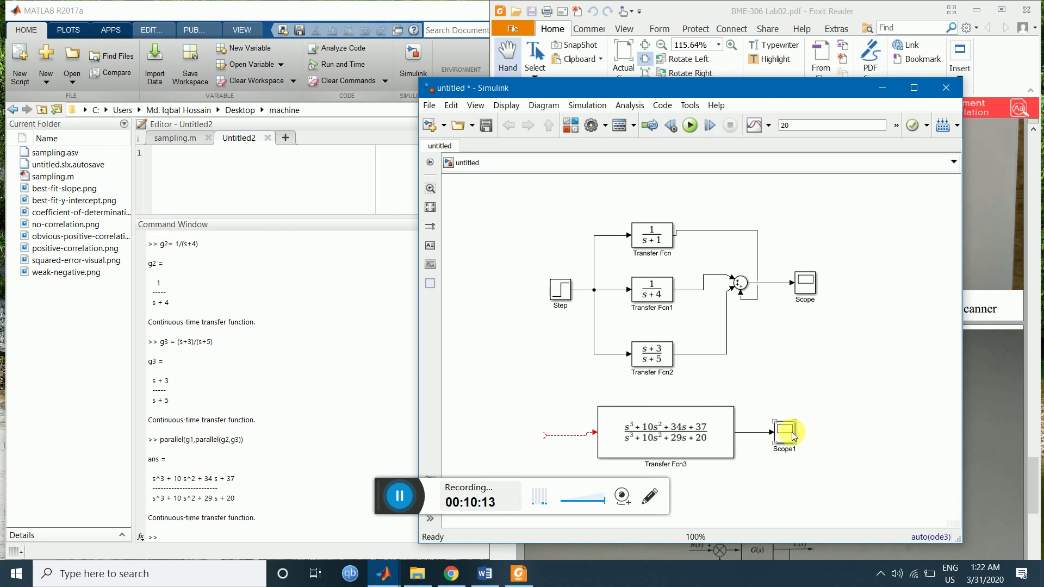
pyautogui.press('Delete')
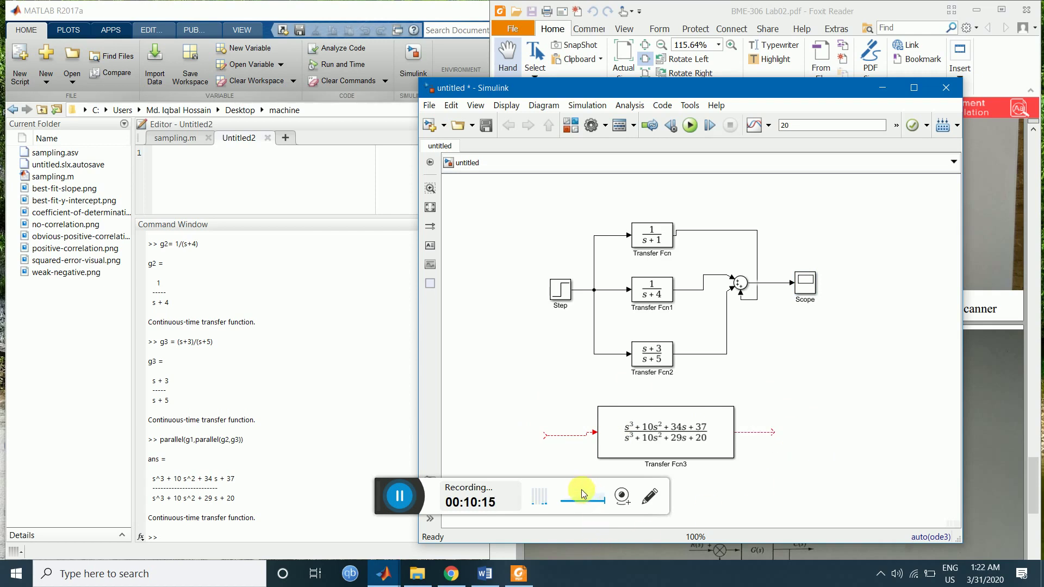
pyautogui.press('Delete')
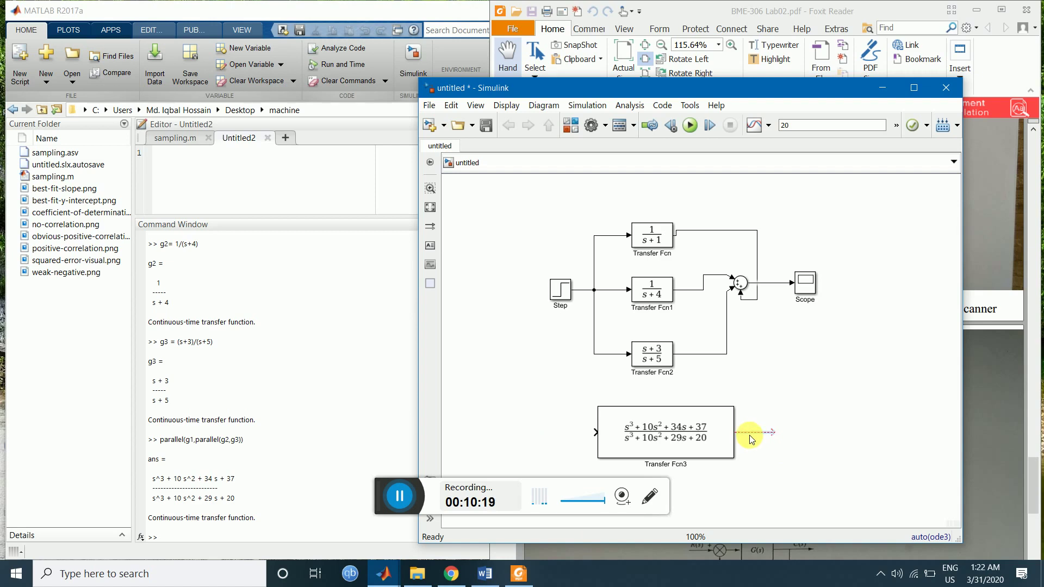
pyautogui.press('Delete')
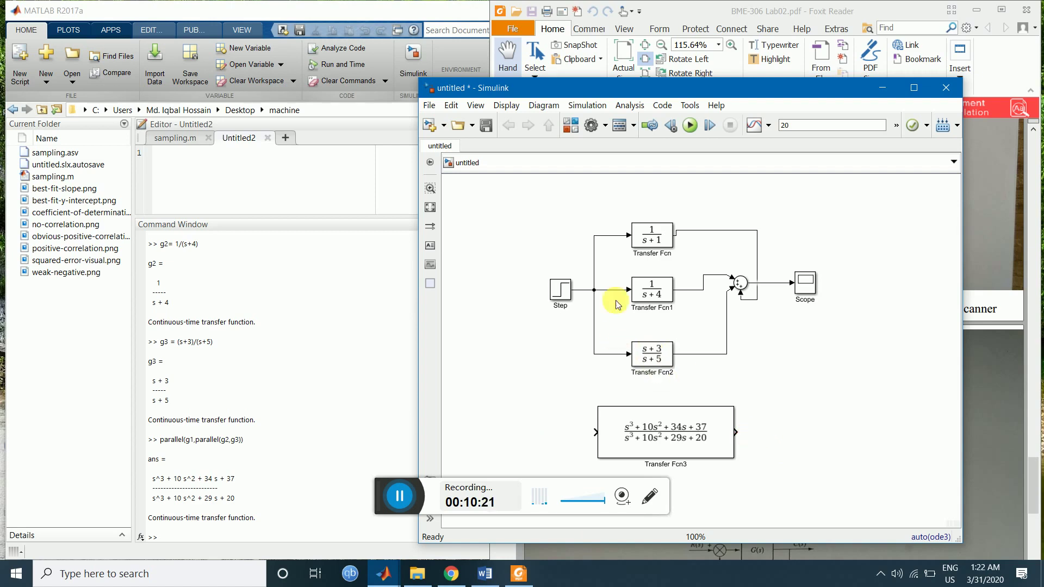
# Step: Branch the Step signal into Transfer Fcn3 and connect that block's output to a second input on Scope
pyautogui.click(581, 290)
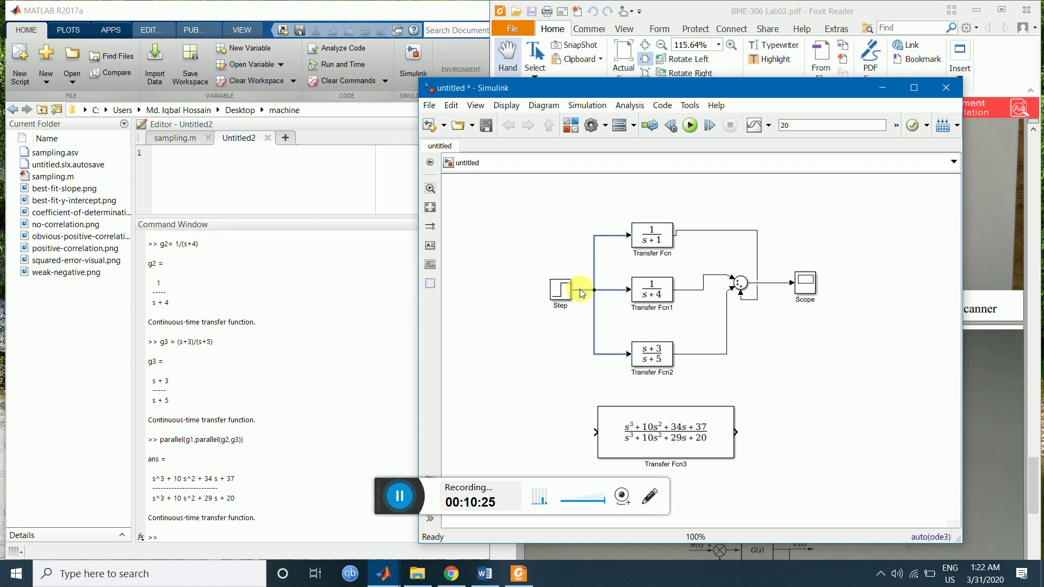
pyautogui.moveTo(581, 292)
pyautogui.mouseDown()
pyautogui.moveTo(566, 327)
pyautogui.moveTo(557, 426)
pyautogui.moveTo(596, 432)
pyautogui.mouseUp()
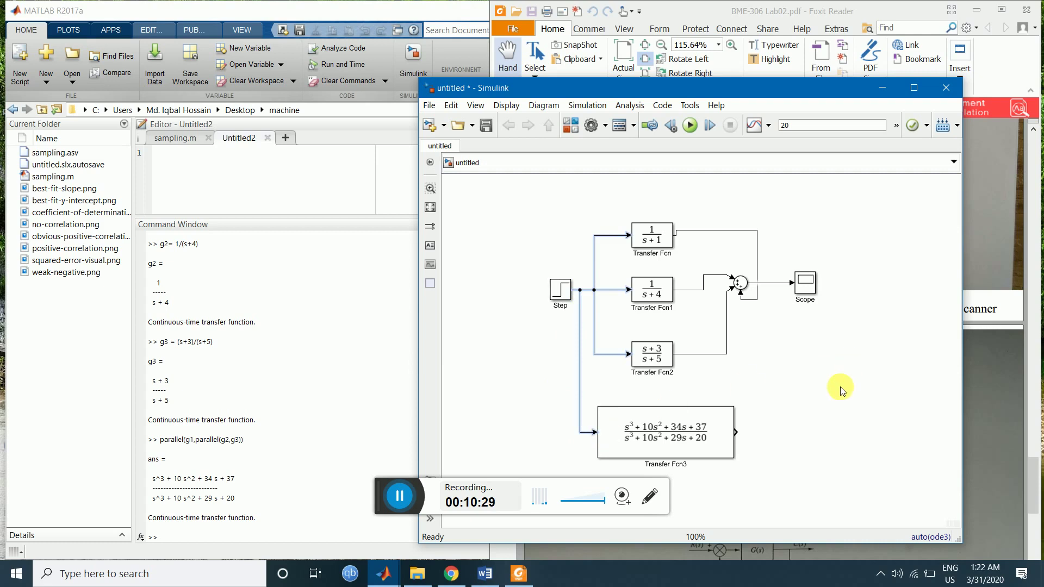
pyautogui.moveTo(737, 433); pyautogui.dragTo(789, 294)
pyautogui.click(811, 346)
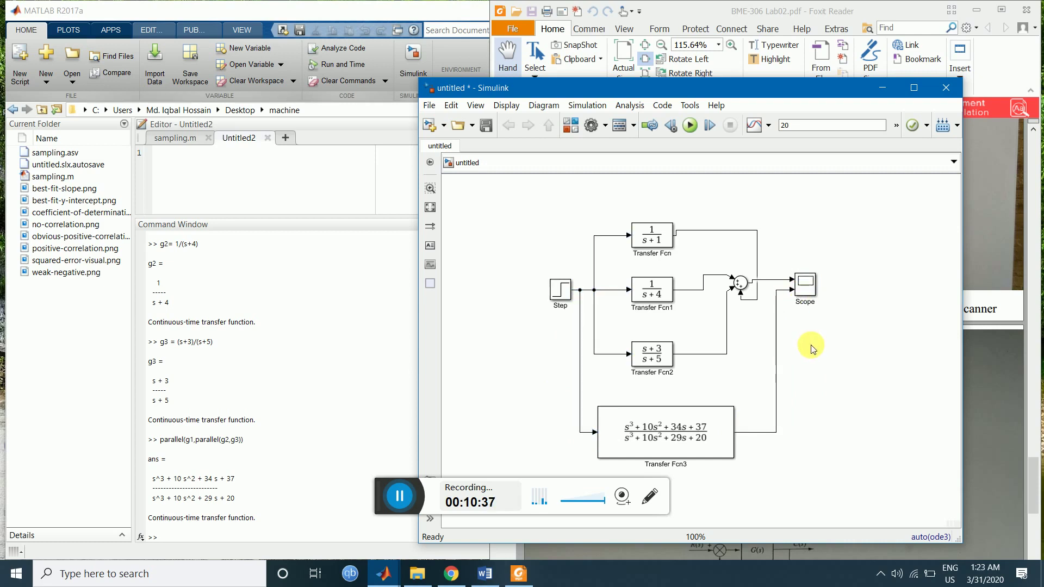
# Step: Label the Transfer Fcn3 output line Output 2 and the summing junction's output line Output 1
pyautogui.click(753, 434)
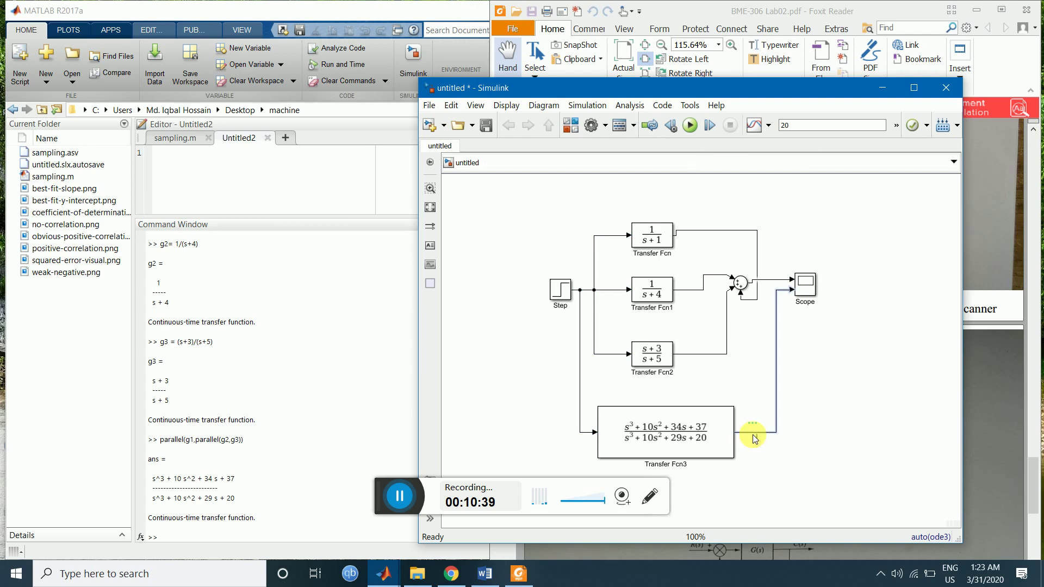
pyautogui.click(754, 469)
pyautogui.click(769, 281)
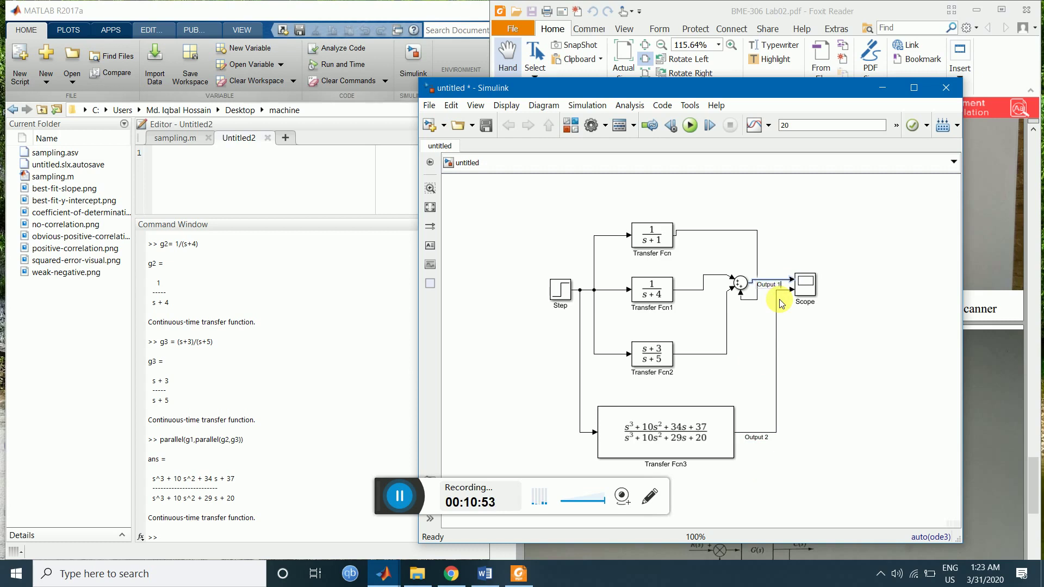
pyautogui.click(826, 381)
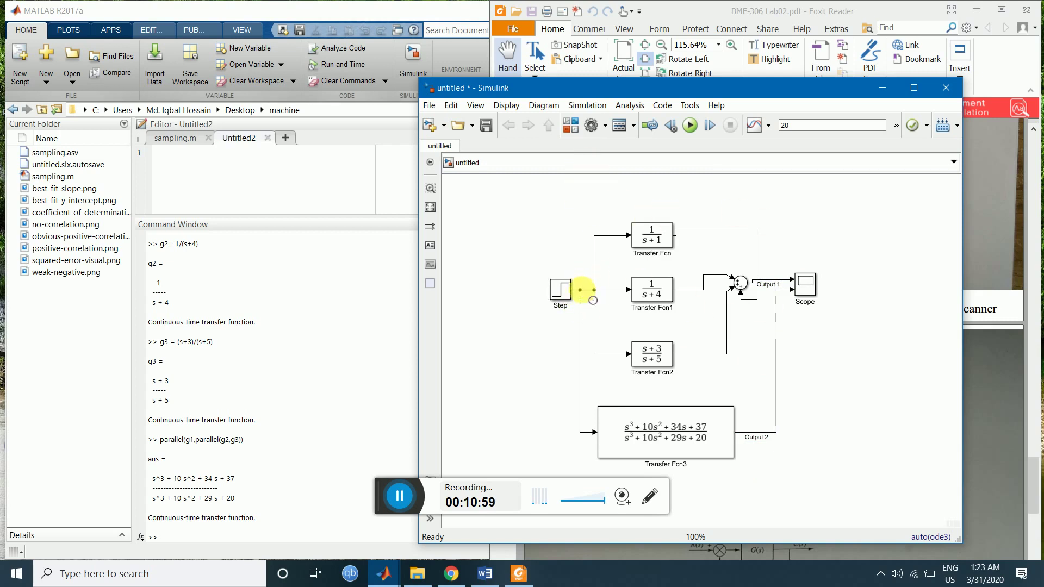
# Step: Branch the Step signal directly to a third input on Scope and label that line Input
pyautogui.moveTo(581, 290); pyautogui.dragTo(791, 278)
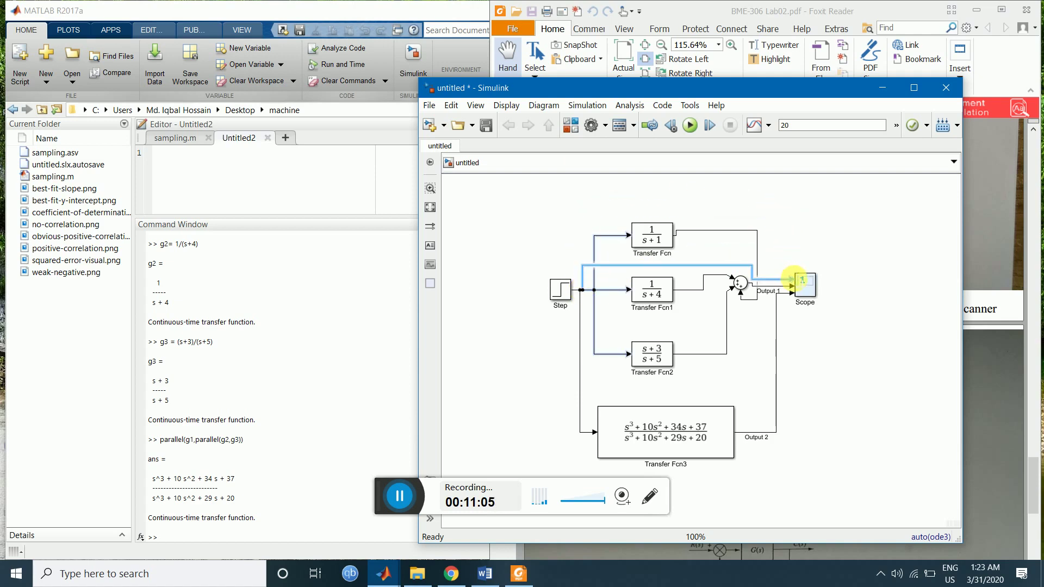
pyautogui.click(791, 246)
pyautogui.click(668, 266)
pyautogui.keyDown('shift'); pyautogui.click(673, 287); pyautogui.keyUp('shift')
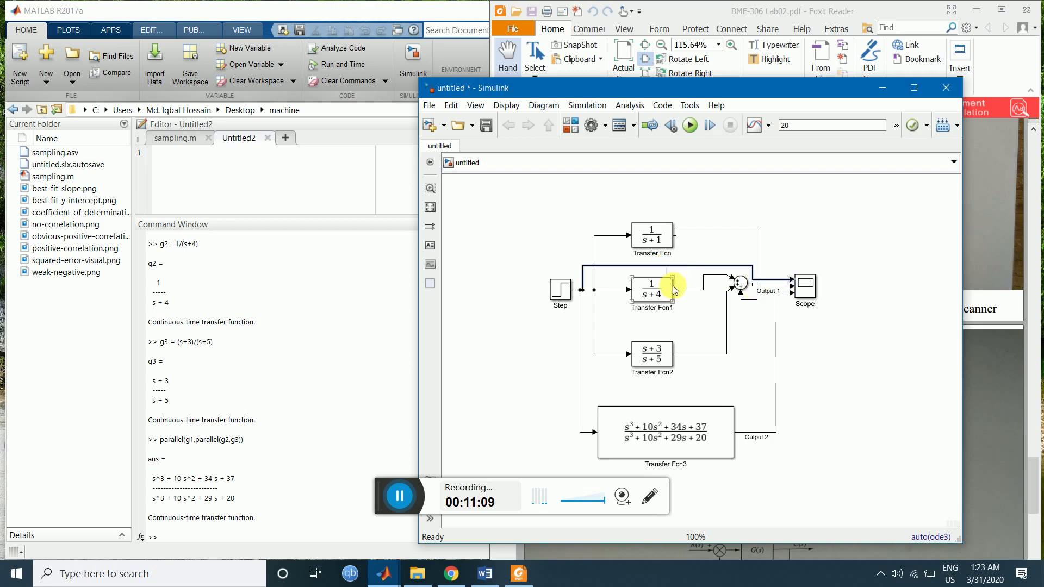
pyautogui.write('Input')
pyautogui.click(824, 242)
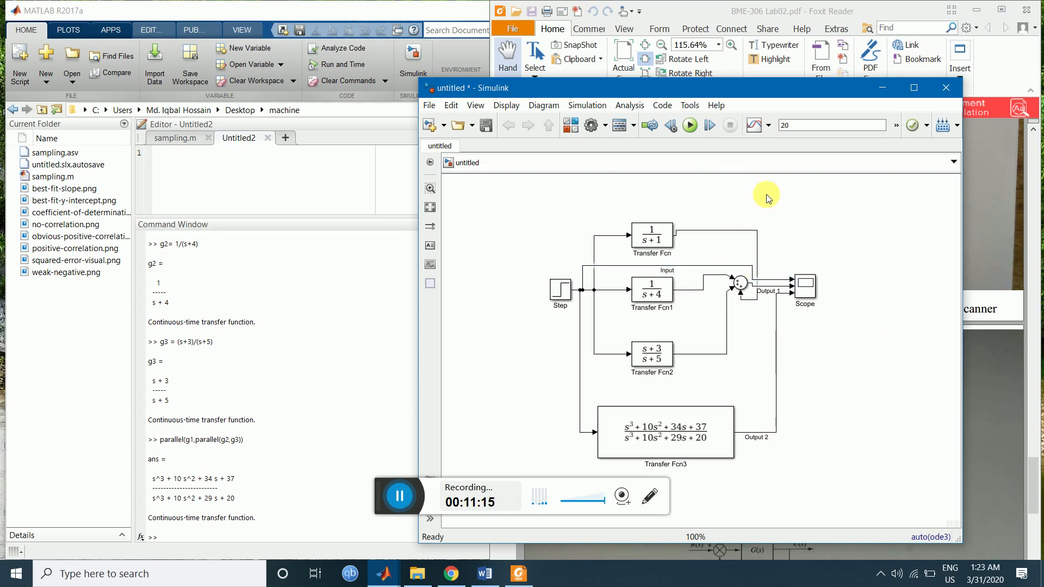
# Step: Run the simulation again and open the Scope to plot Input, Output 1 and Output 2
pyautogui.click(690, 126)
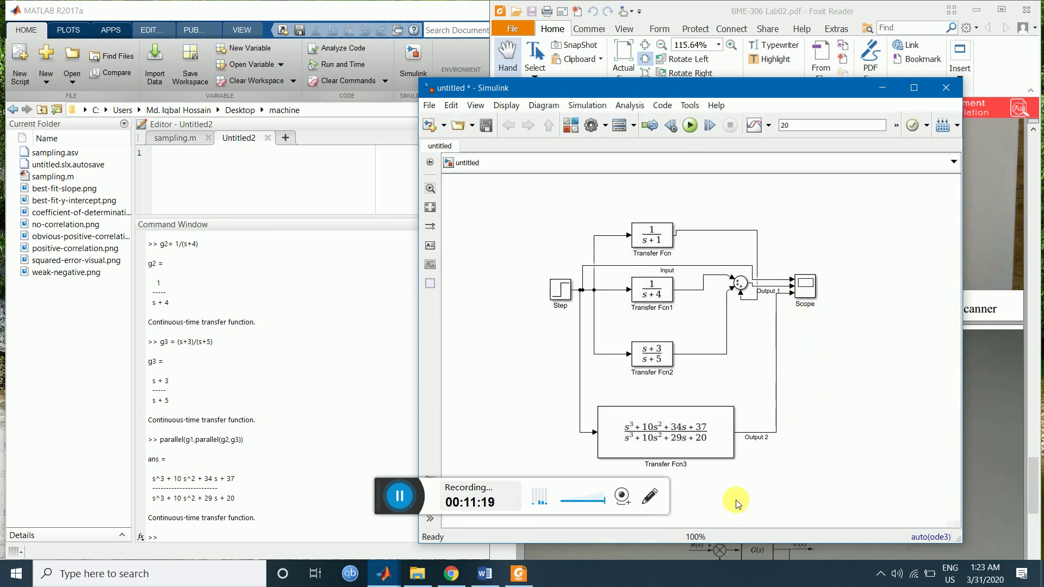
pyautogui.doubleClick(805, 285)
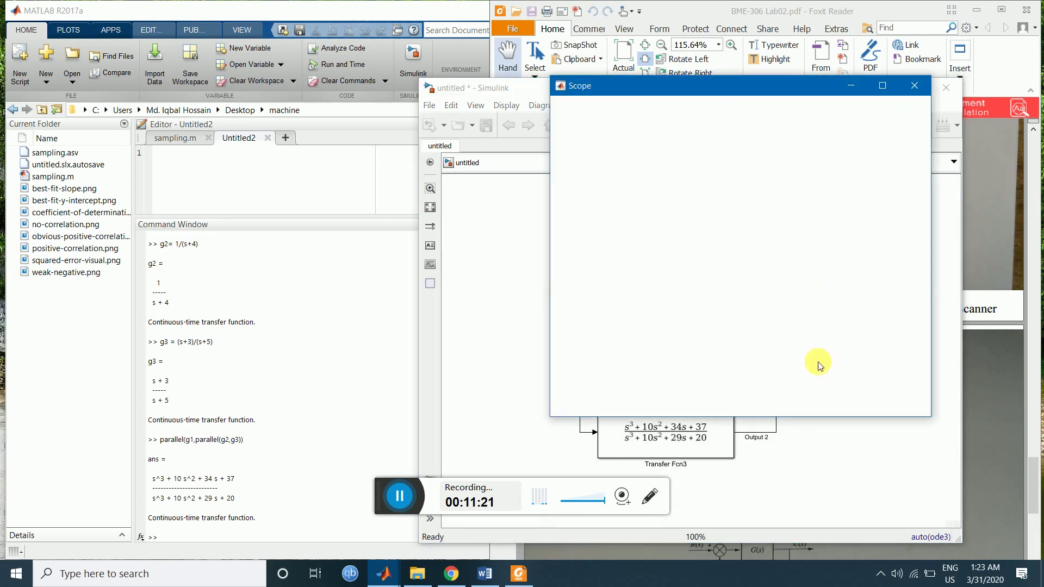
# Step: Maximize the Scope window and show the legend for Input, Output 1 and Output 2
pyautogui.moveTo(756, 88); pyautogui.dragTo(431, 110)
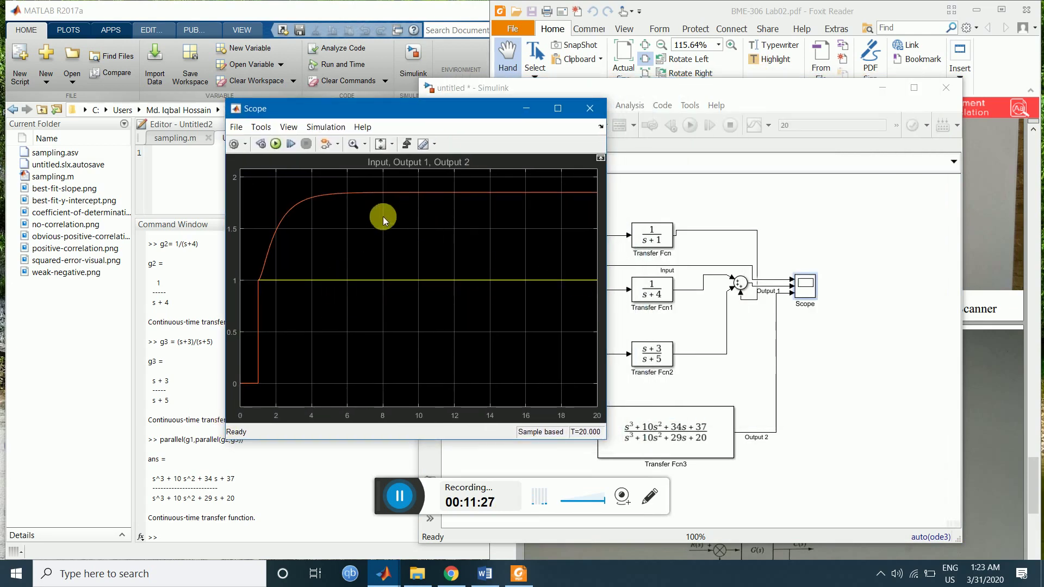
pyautogui.click(557, 108)
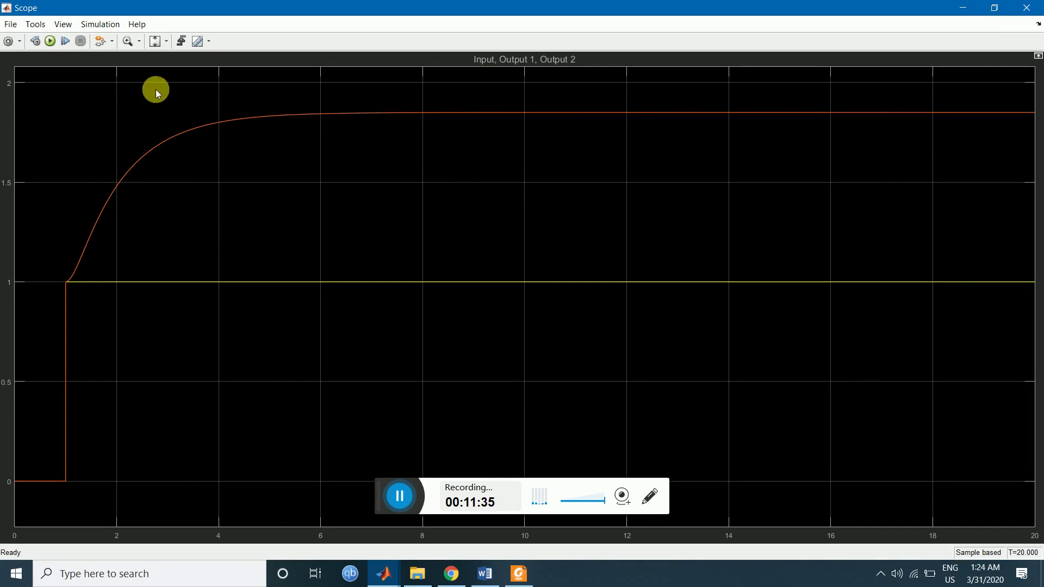
pyautogui.click(18, 41)
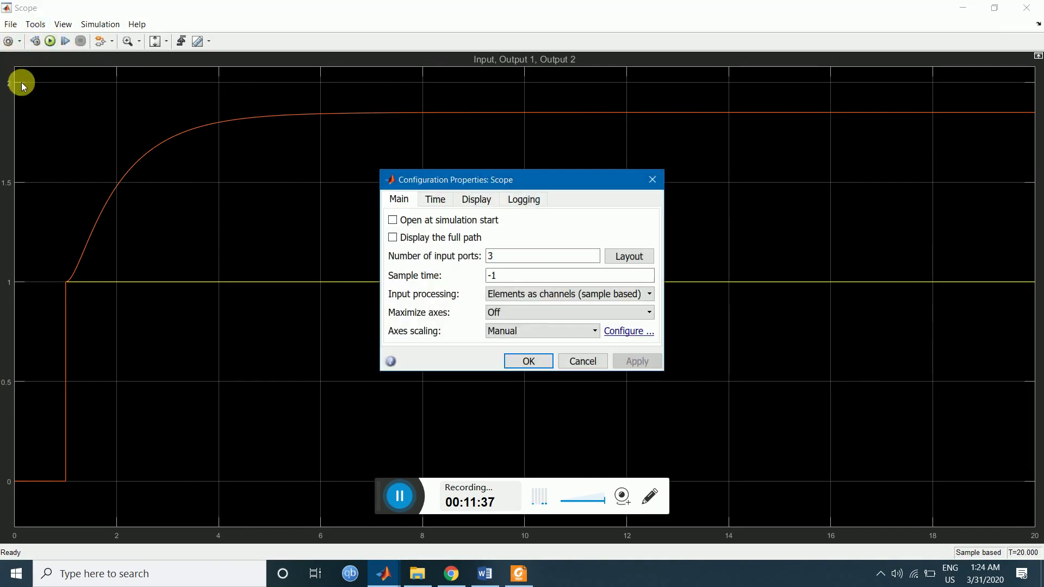
pyautogui.click(644, 187)
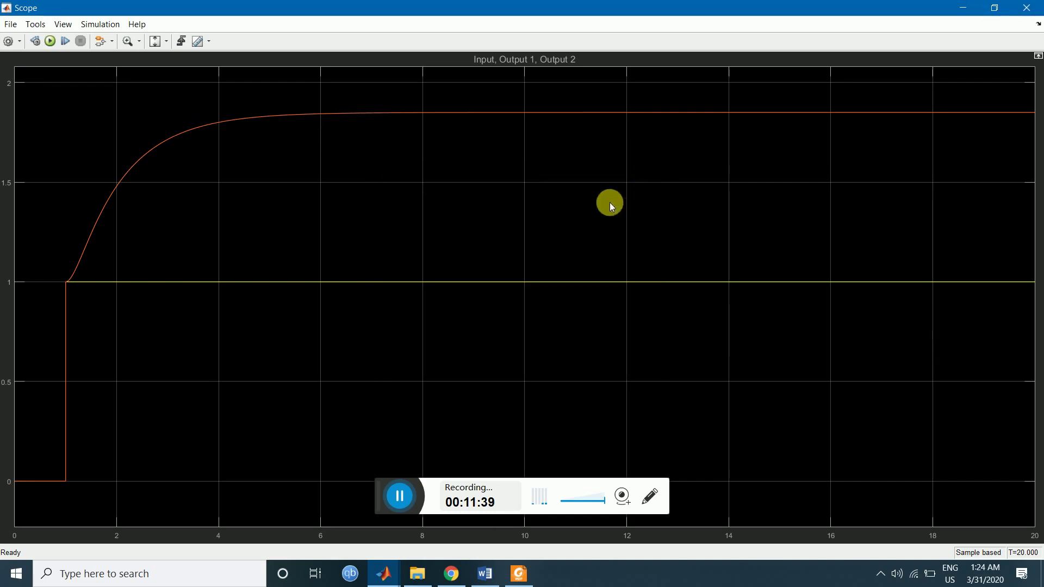
pyautogui.click(17, 43)
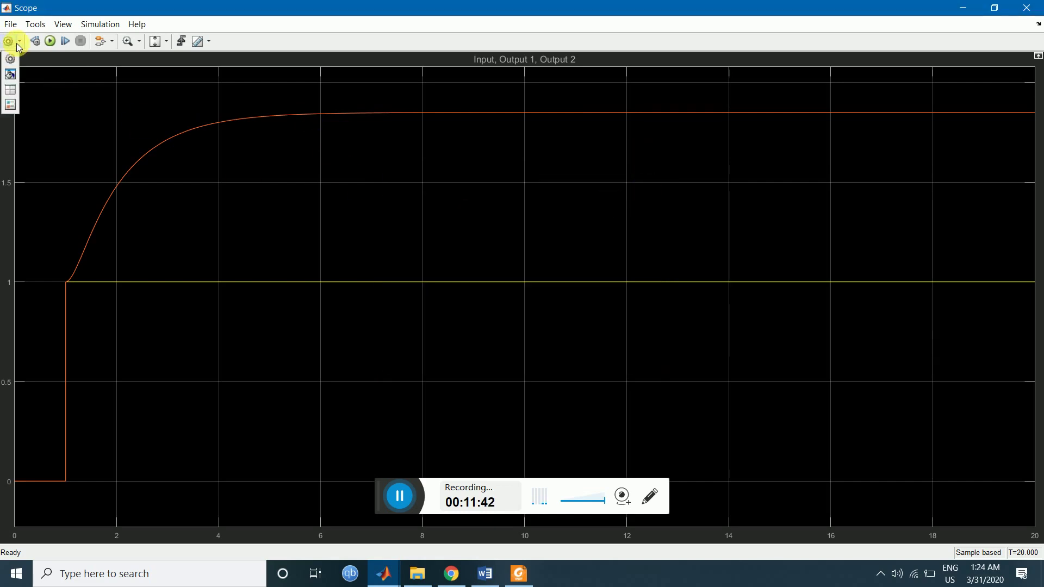
pyautogui.click(11, 106)
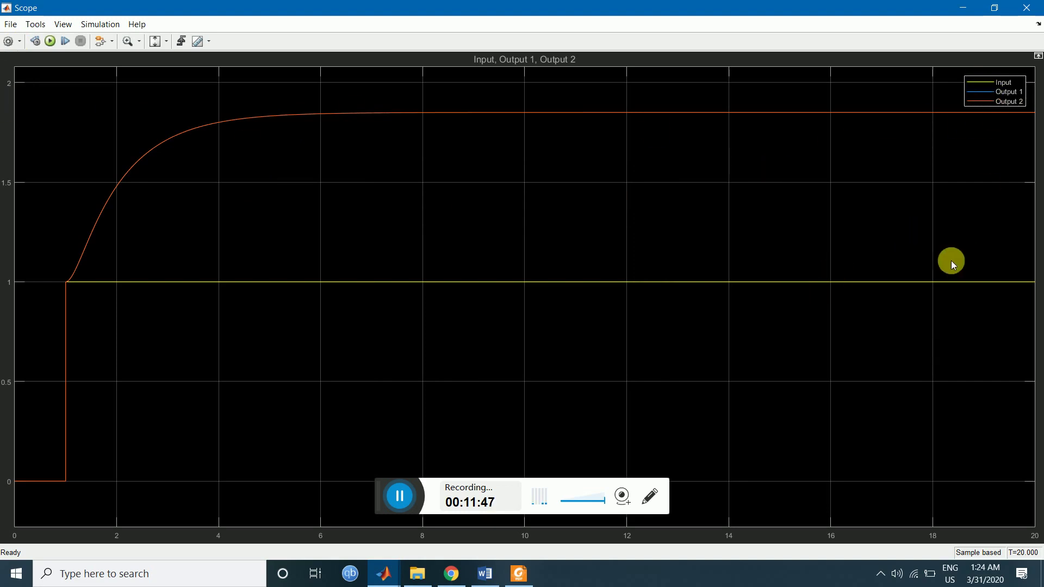
# Step: Isolate the Input curve and then the Output 1 curve in the Scope plot to view each signal alone
pyautogui.doubleClick(984, 82)
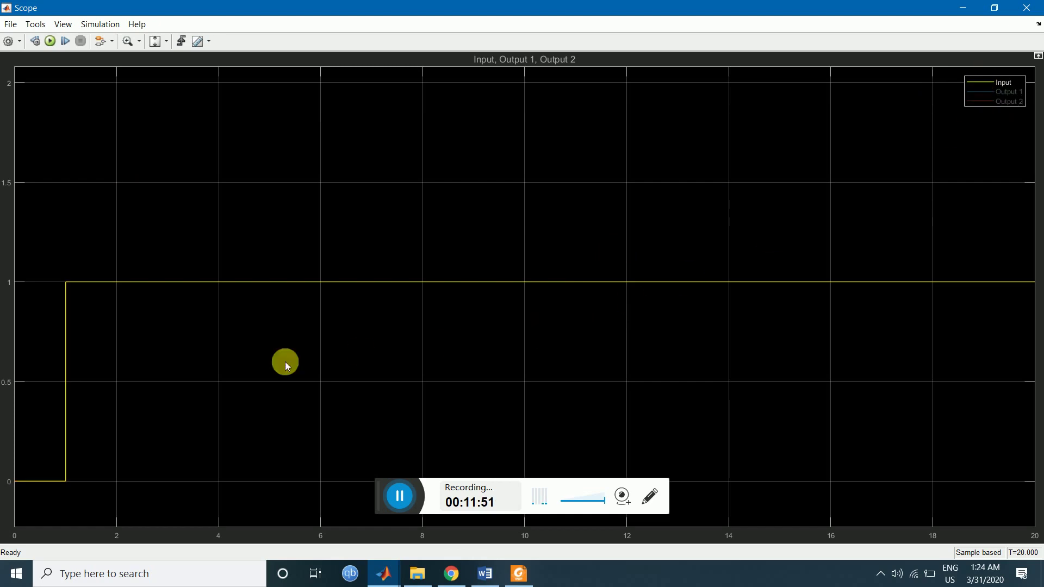
pyautogui.doubleClick(987, 91)
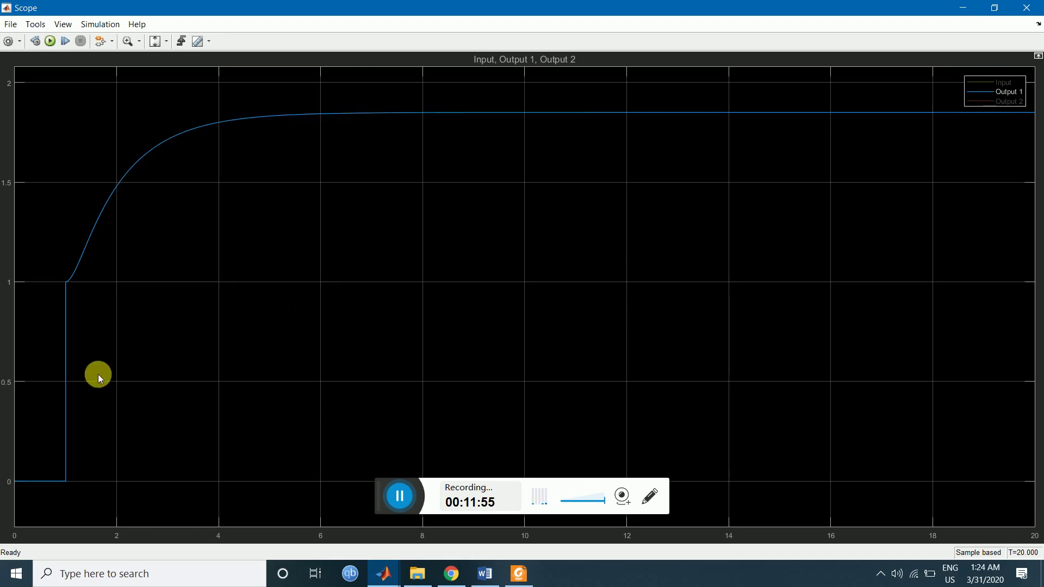